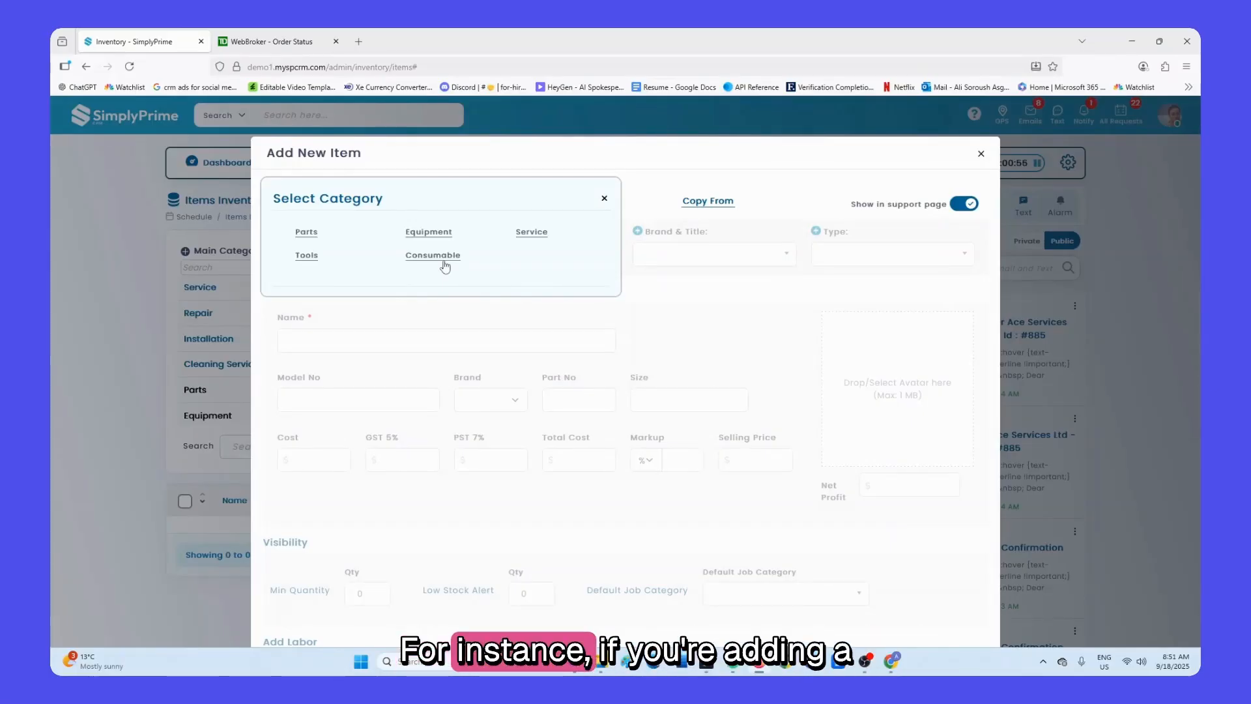
# Start a new service item with main category Service and sub category Heating
pyautogui.click(531, 234)
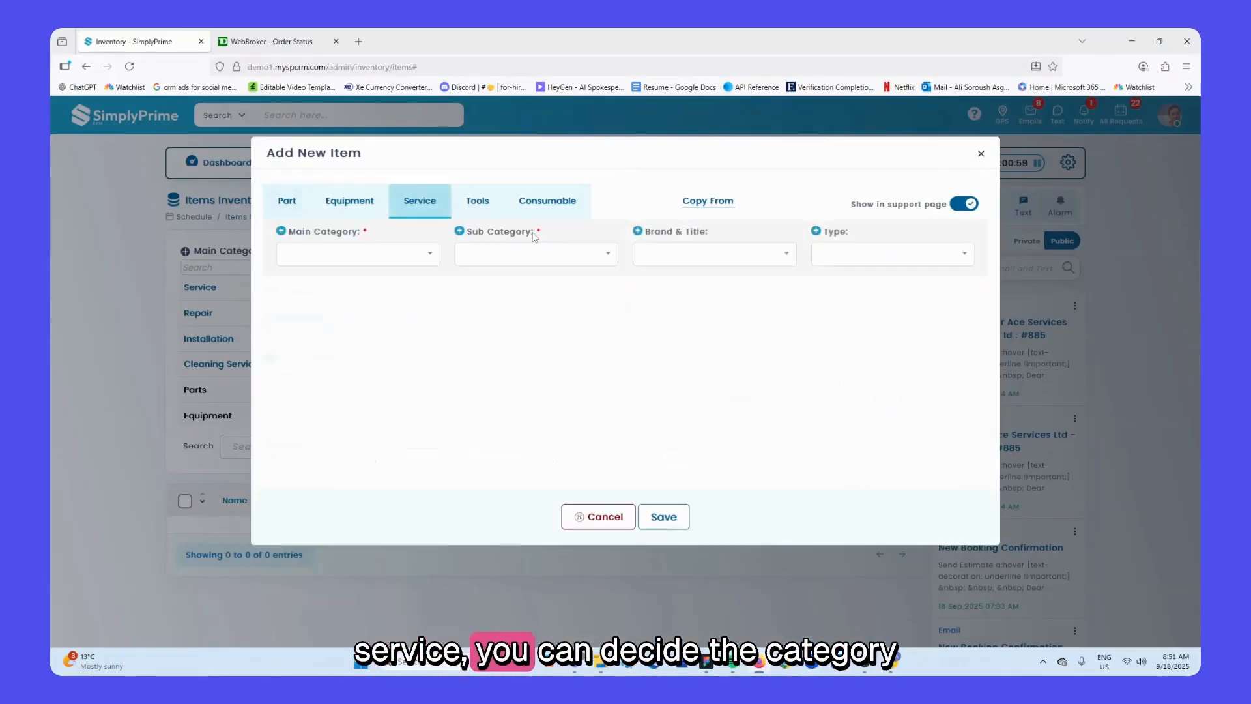
pyautogui.click(422, 255)
pyautogui.click(324, 315)
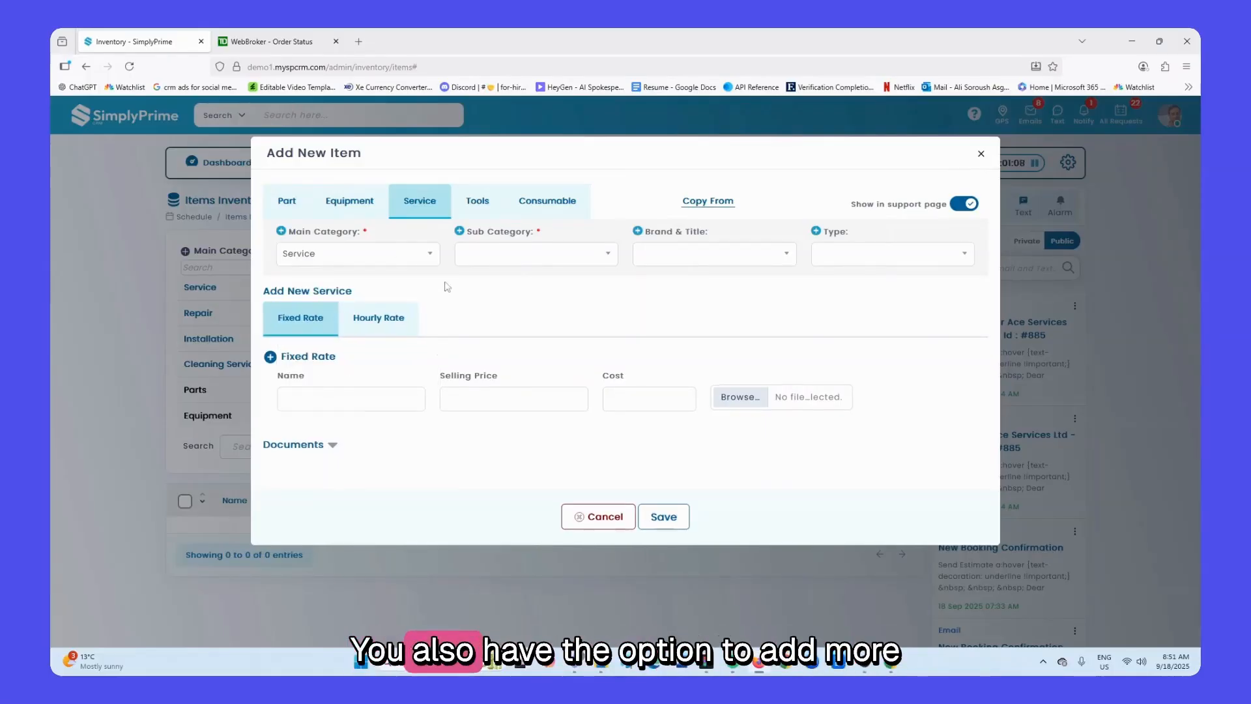
pyautogui.click(528, 260)
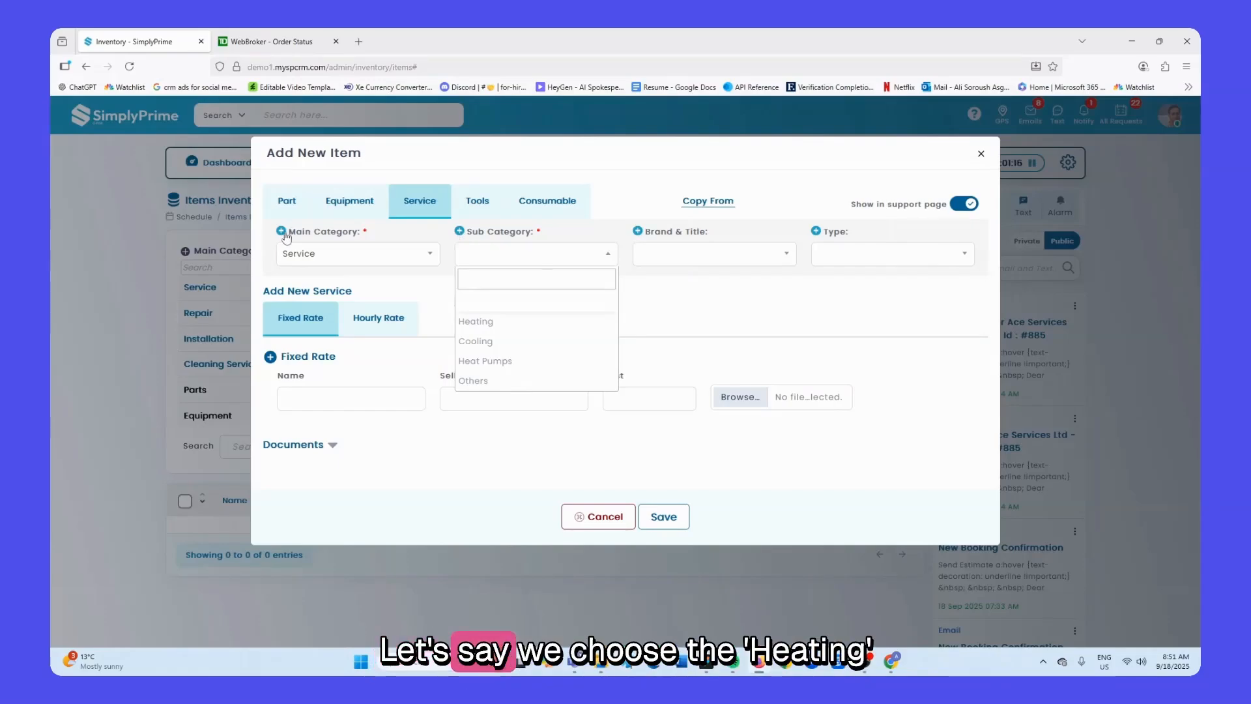
pyautogui.click(476, 321)
# Fill in a fixed-rate service named Fixing Furnace with a selling price of 209 and a cost of 50
pyautogui.click(350, 405)
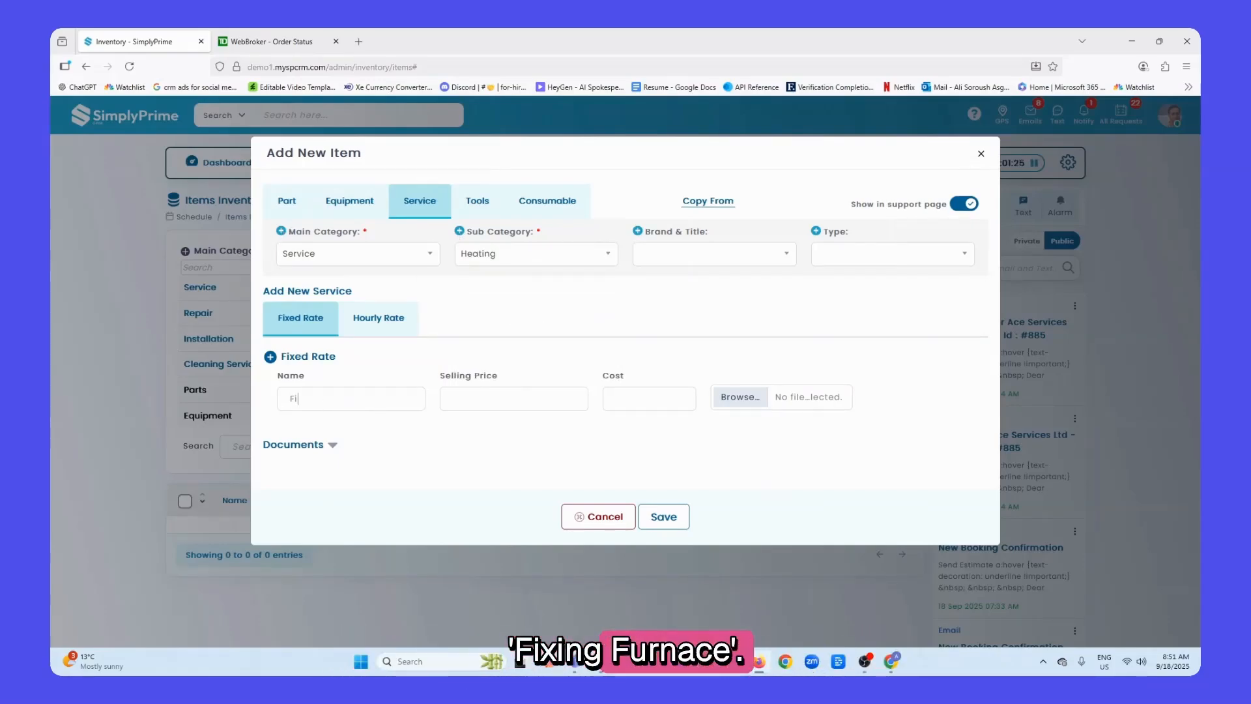
pyautogui.write('Fixing Furnace')
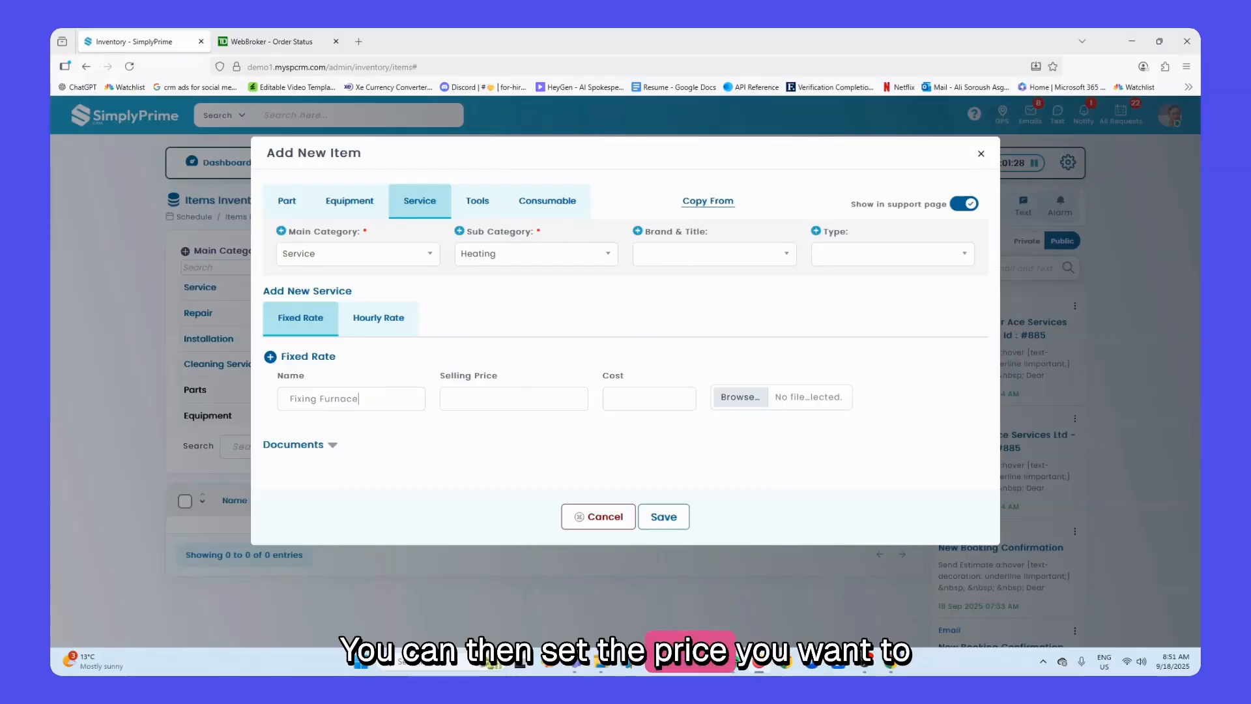
pyautogui.click(514, 399)
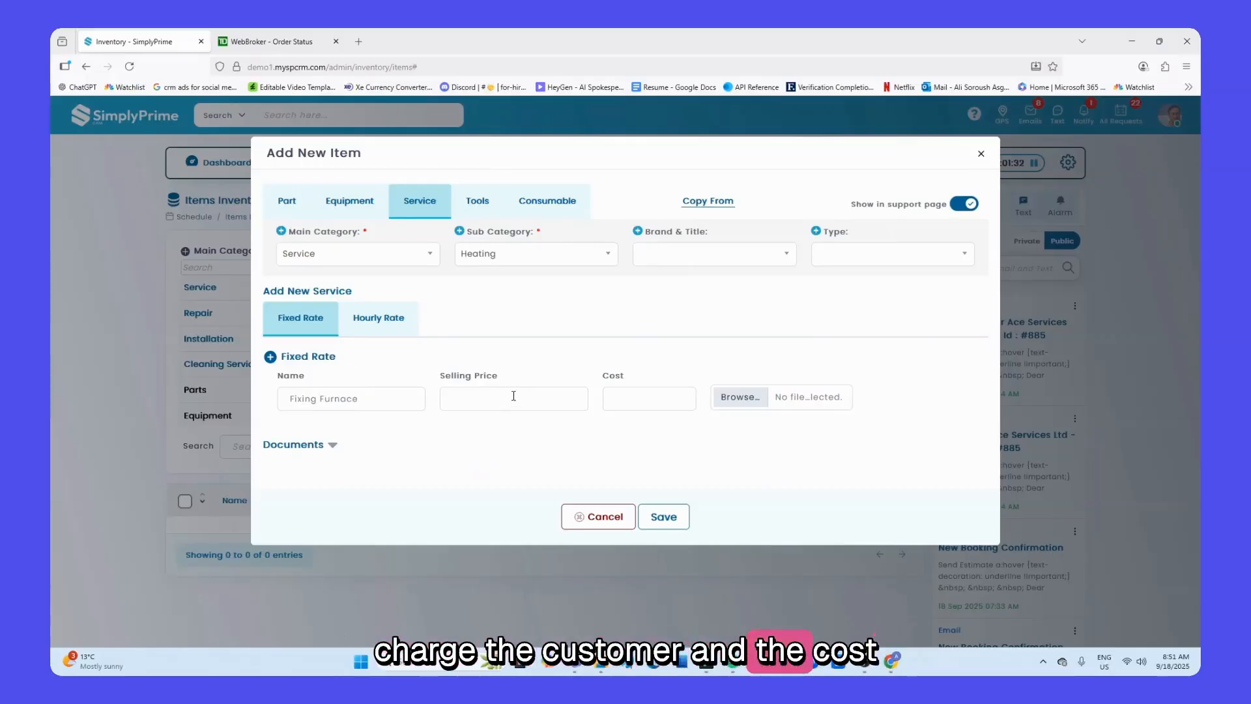
pyautogui.write('209')
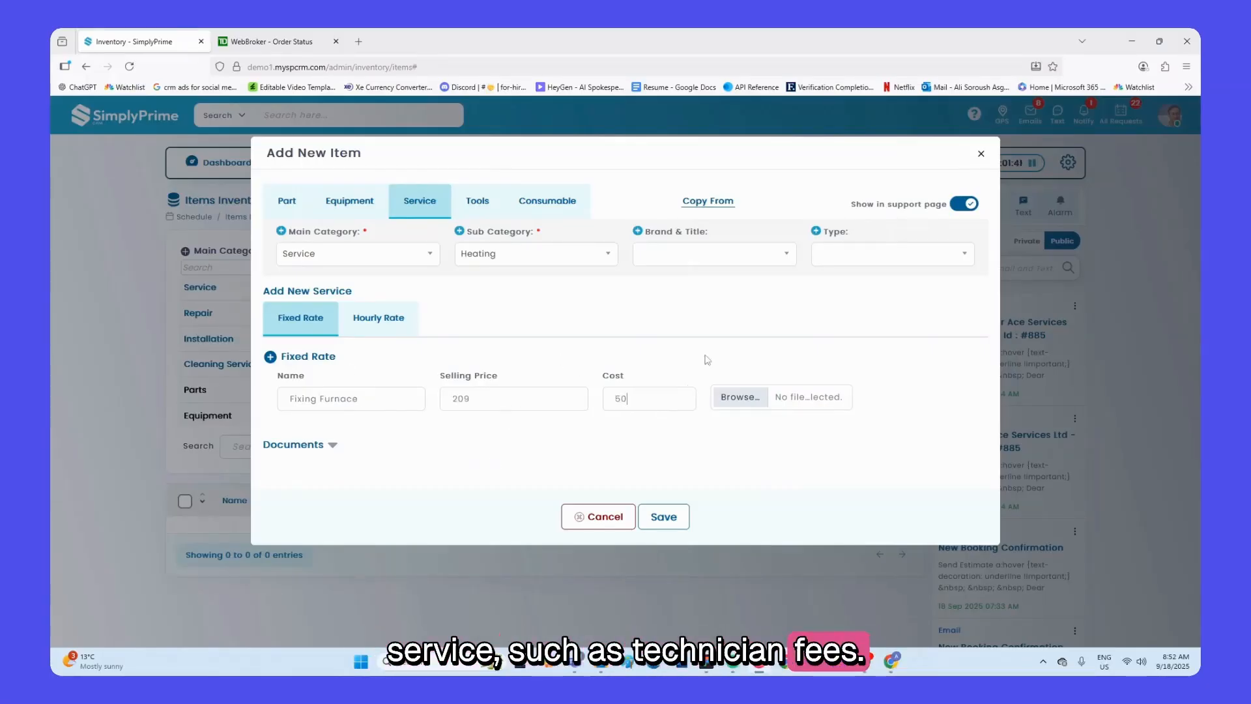
pyautogui.click(331, 447)
pyautogui.click(332, 447)
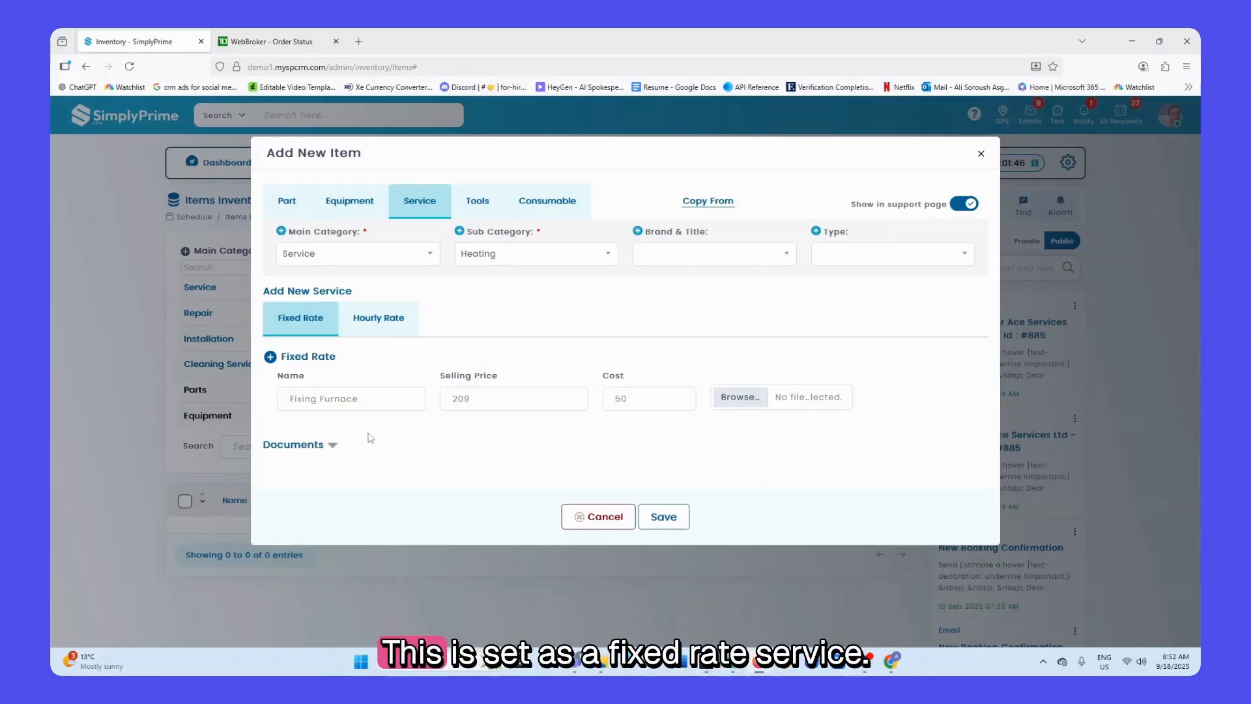
pyautogui.click(664, 516)
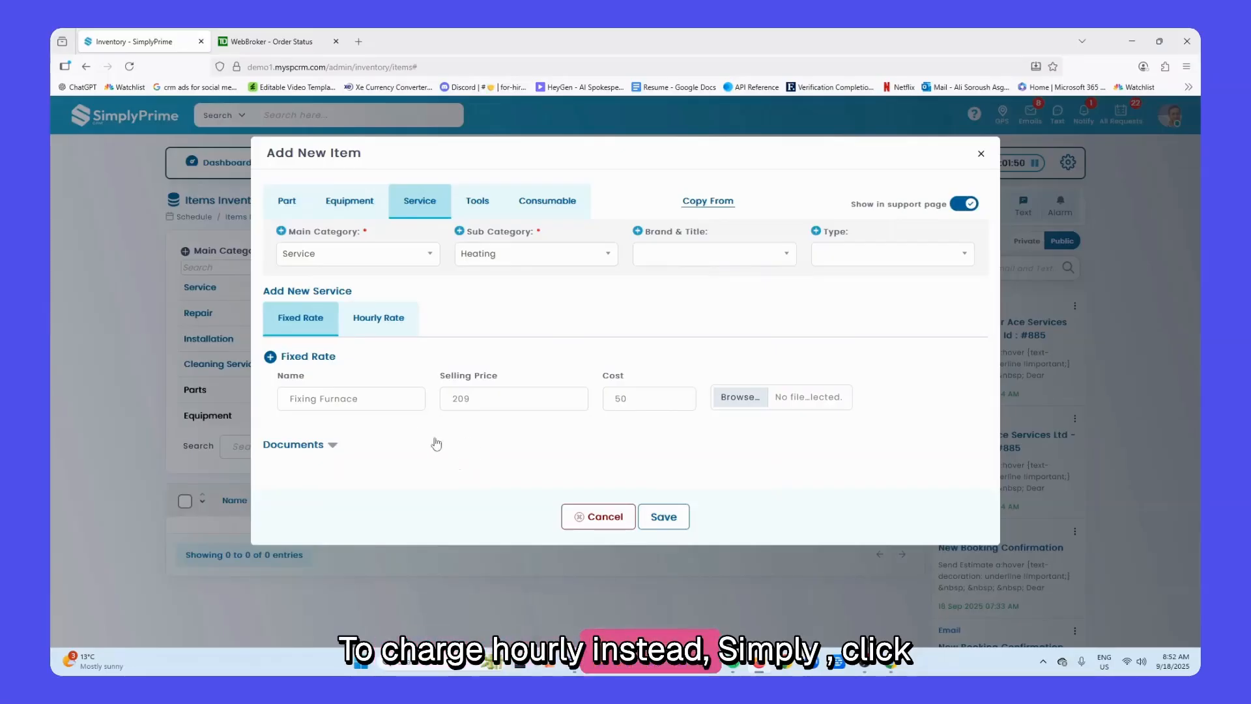
# Clear the name and pricing entries of the fixed-rate service
pyautogui.moveTo(373, 401); pyautogui.dragTo(254, 405)
pyautogui.press('BackSpace')
pyautogui.moveTo(490, 400); pyautogui.dragTo(448, 403)
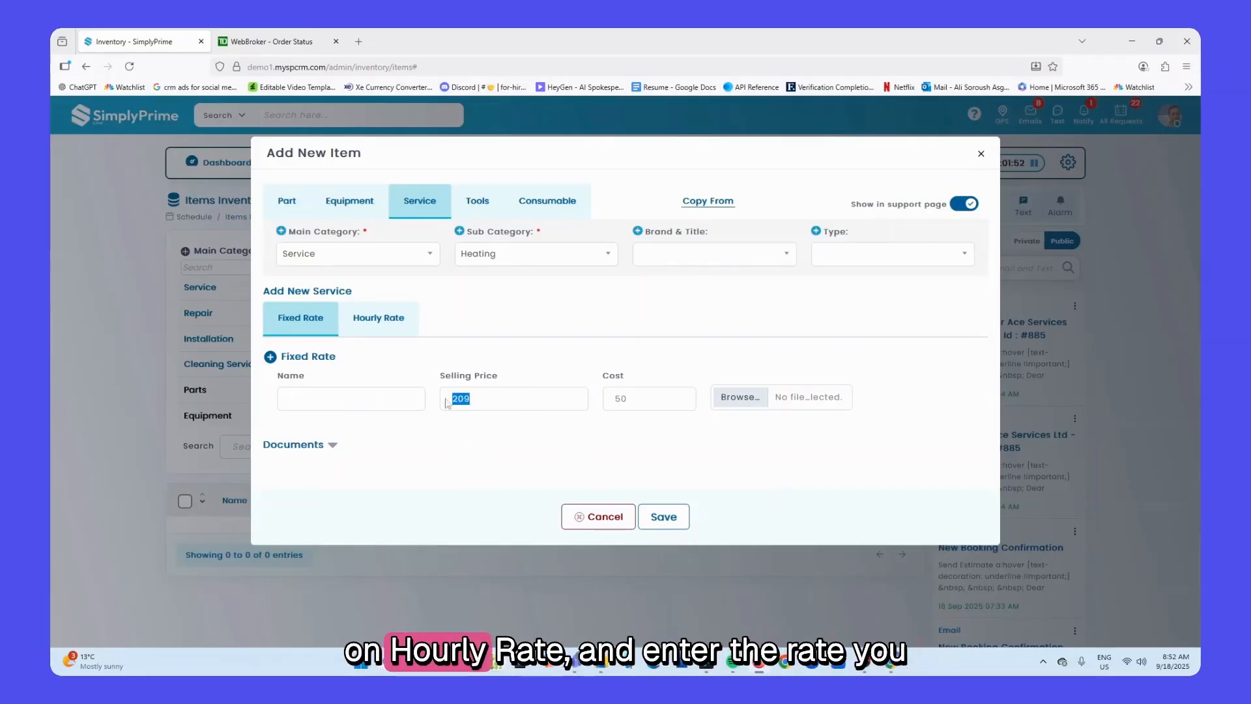
# Switch the service to an hourly rate, name it Fix Furnace and set the hours required to 2
pyautogui.click(380, 319)
pyautogui.click(329, 405)
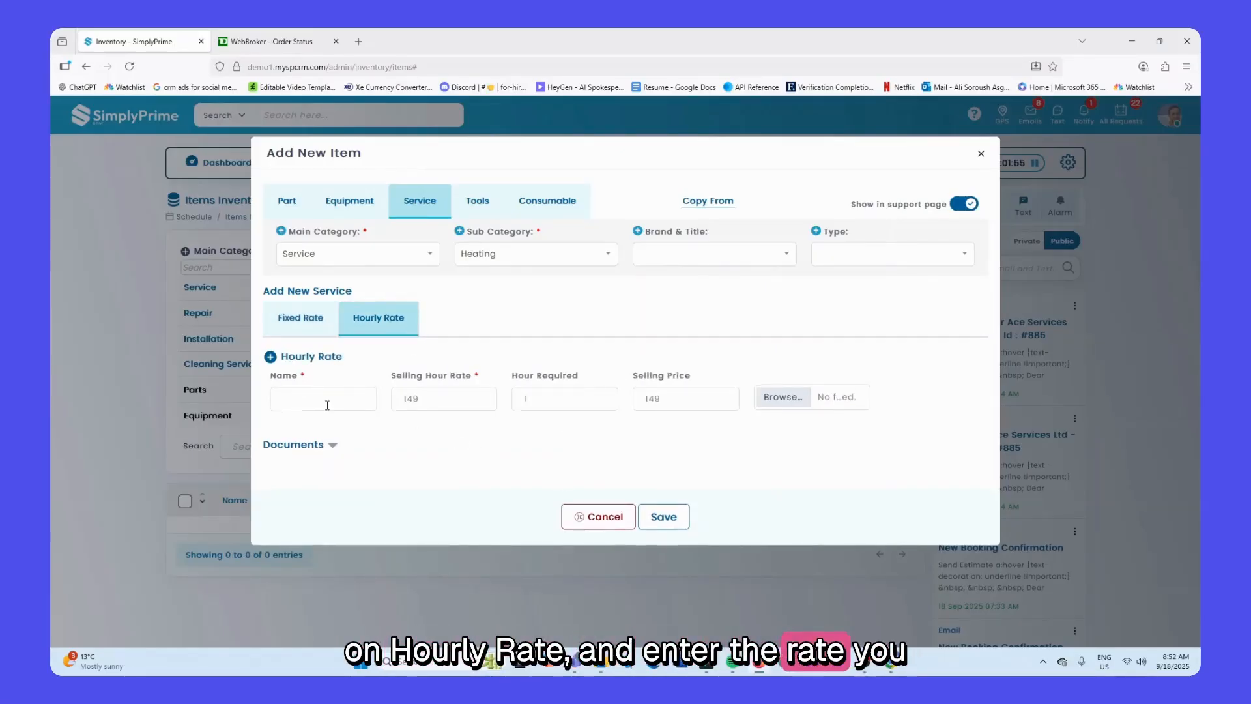
pyautogui.write('Fix')
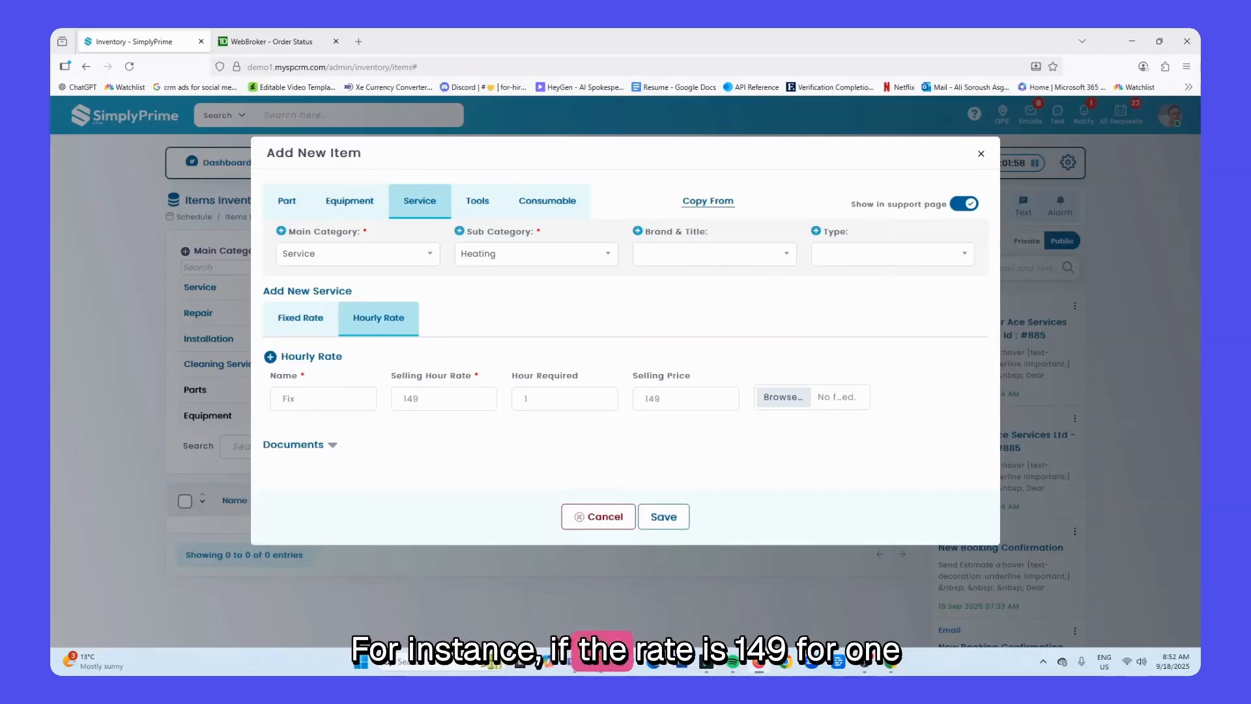
pyautogui.write(' Furnace')
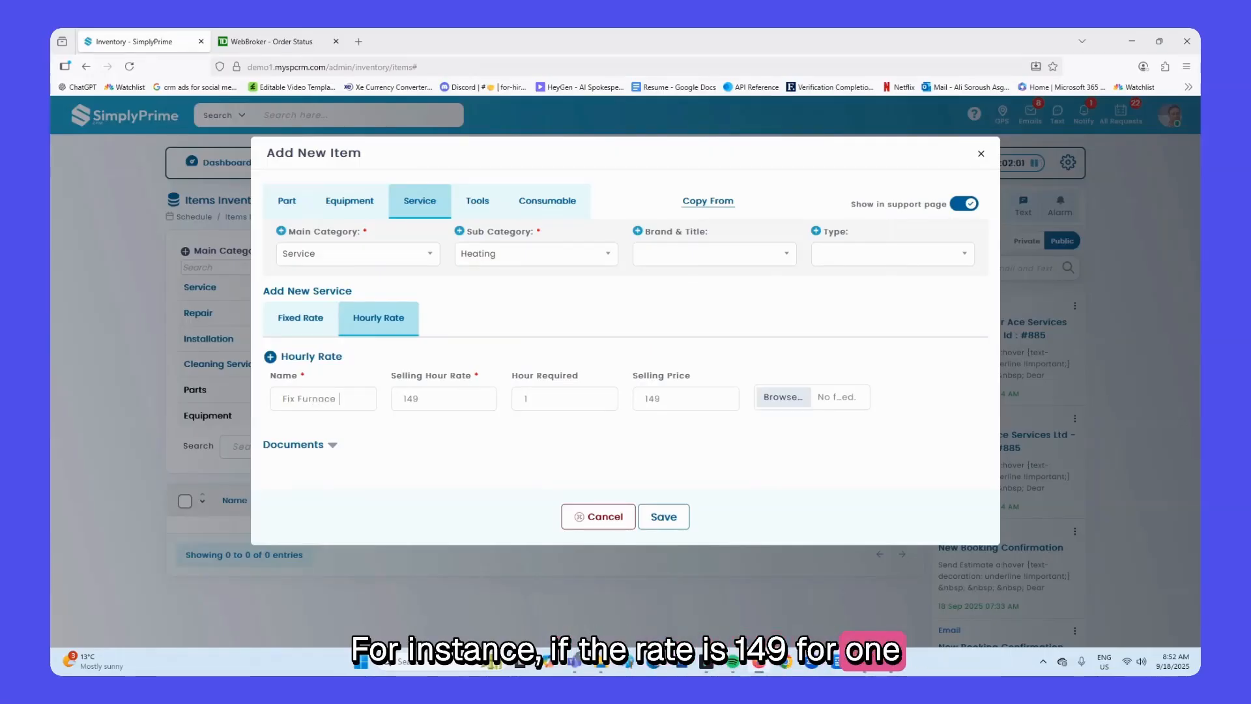
pyautogui.moveTo(554, 407); pyautogui.dragTo(522, 406)
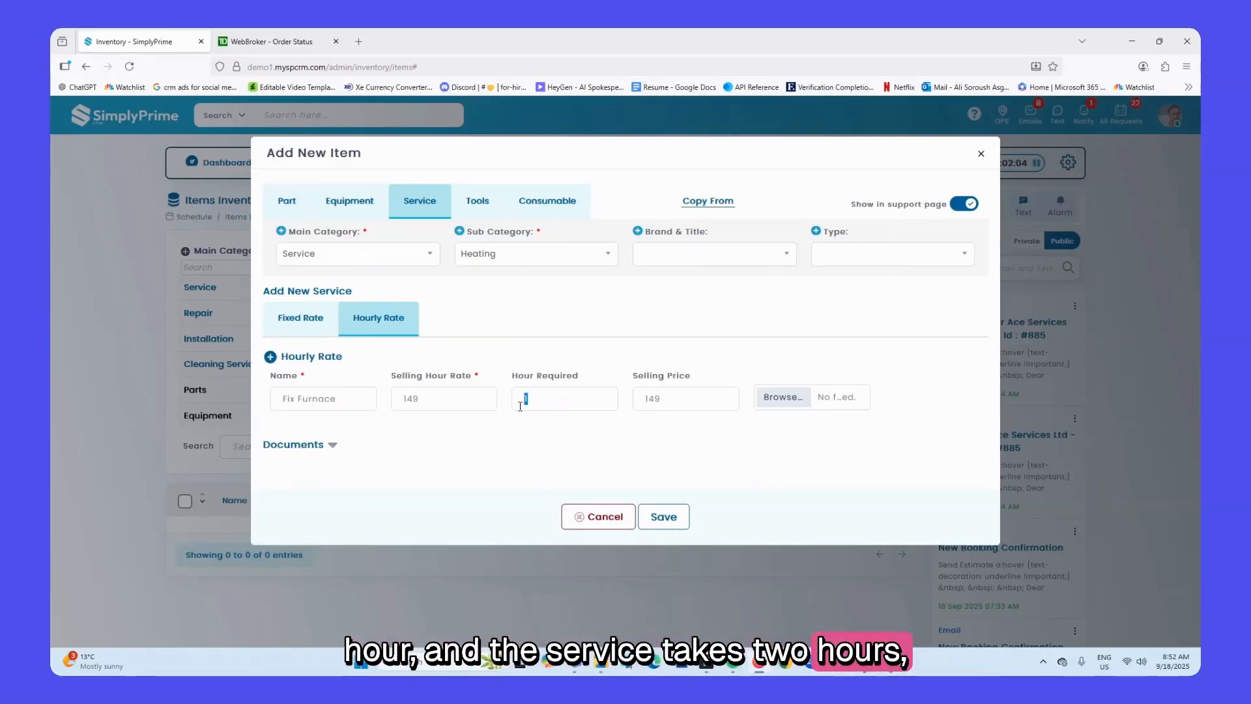
pyautogui.write('2')
pyautogui.click(708, 445)
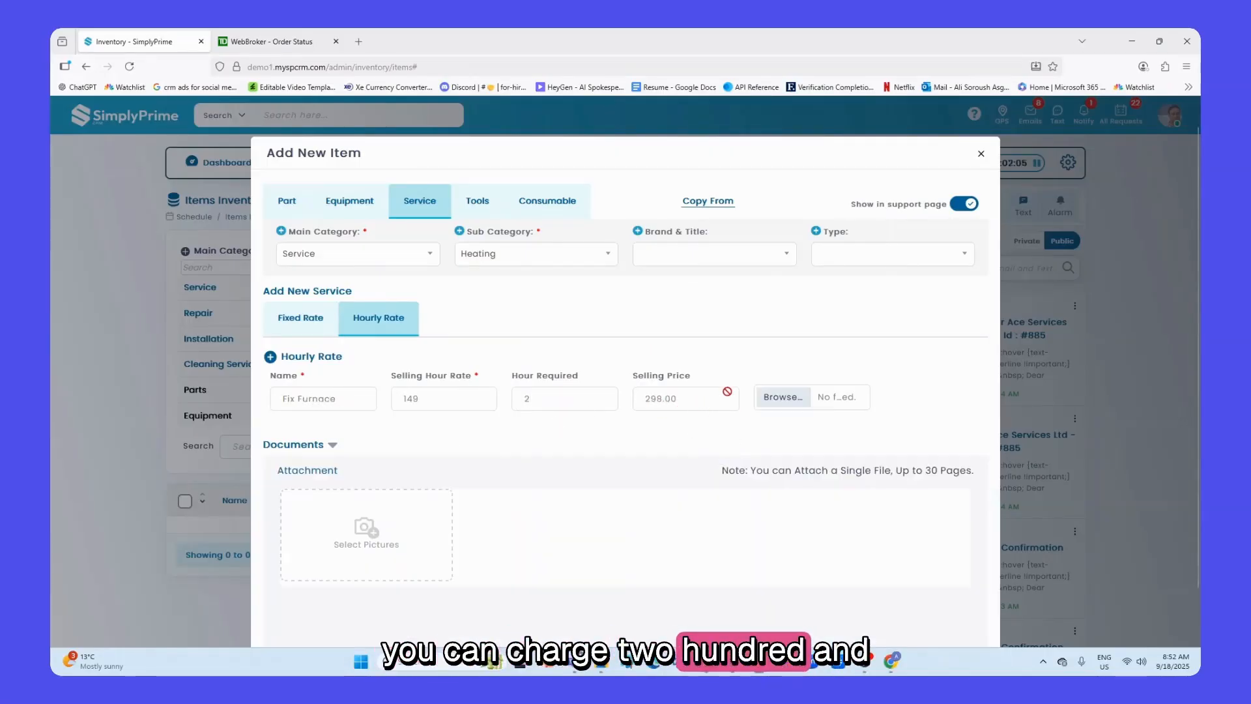
pyautogui.click(333, 447)
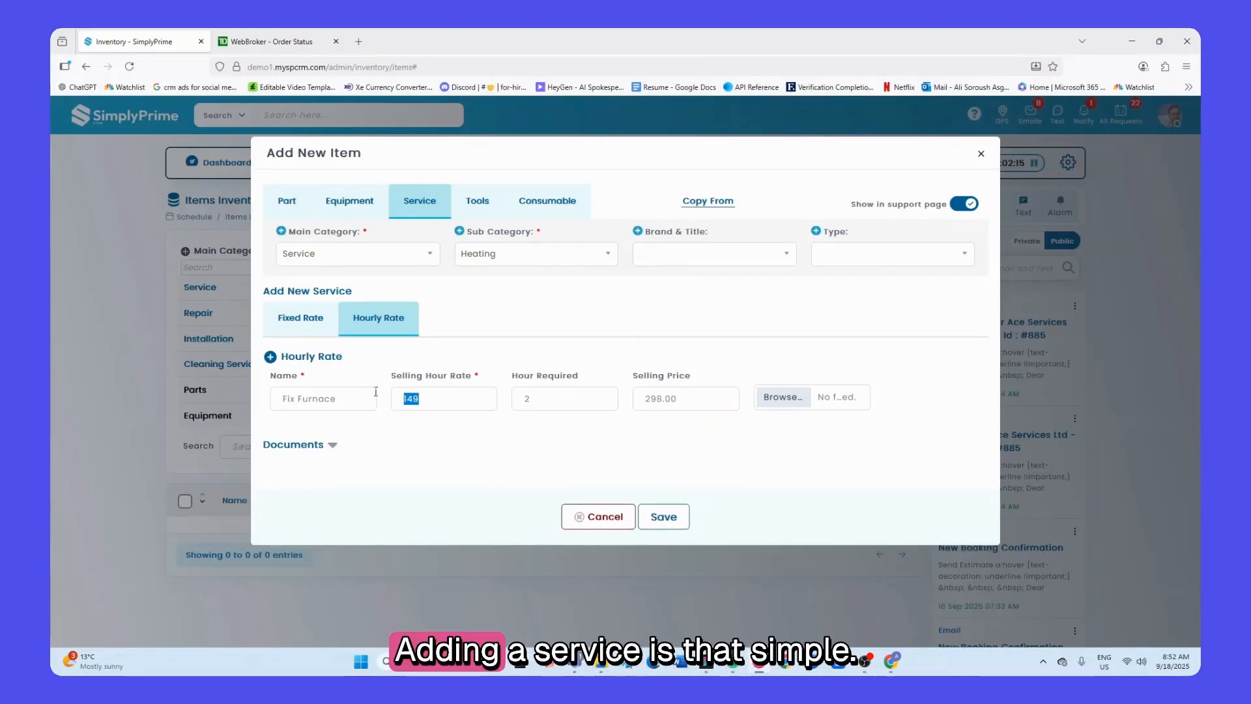
# Clear the hourly-rate name, selling hour rate and hours required, and switch the service back to a fixed rate
pyautogui.press('BackSpace')
pyautogui.click(545, 398)
pyautogui.press('BackSpace')
pyautogui.moveTo(344, 400); pyautogui.dragTo(282, 404)
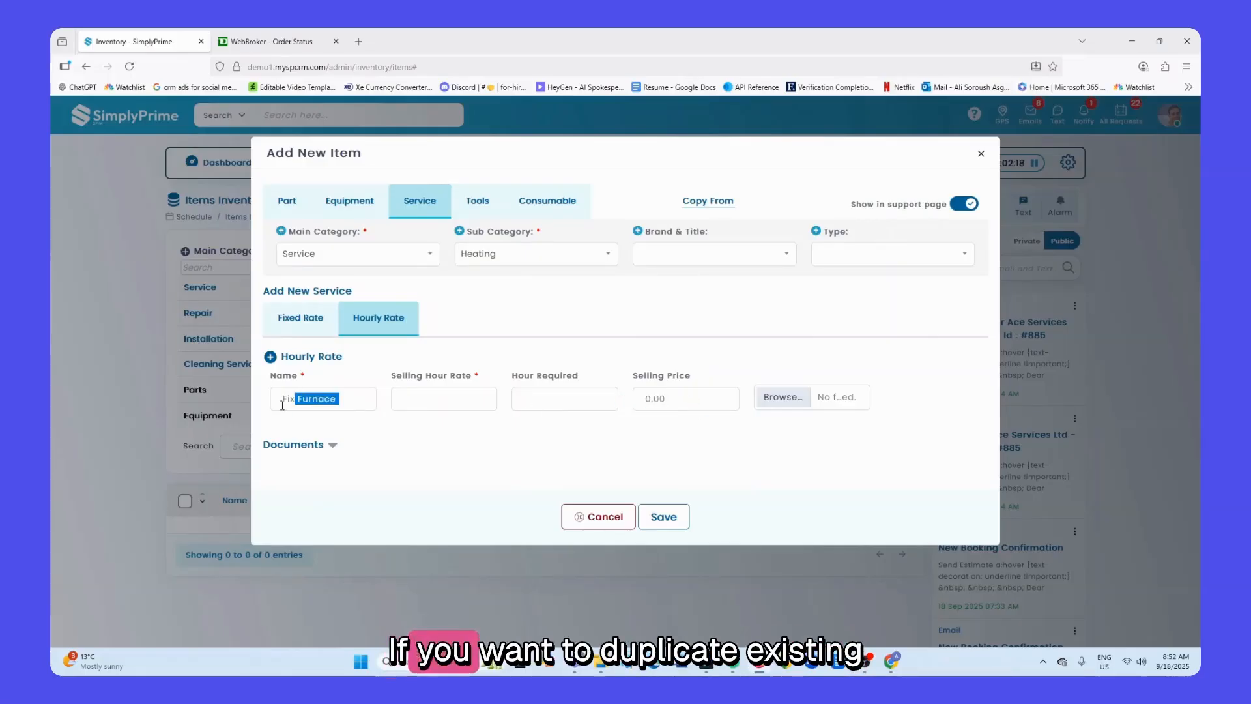
pyautogui.press('BackSpace')
pyautogui.click(332, 445)
pyautogui.click(312, 328)
pyautogui.click(332, 445)
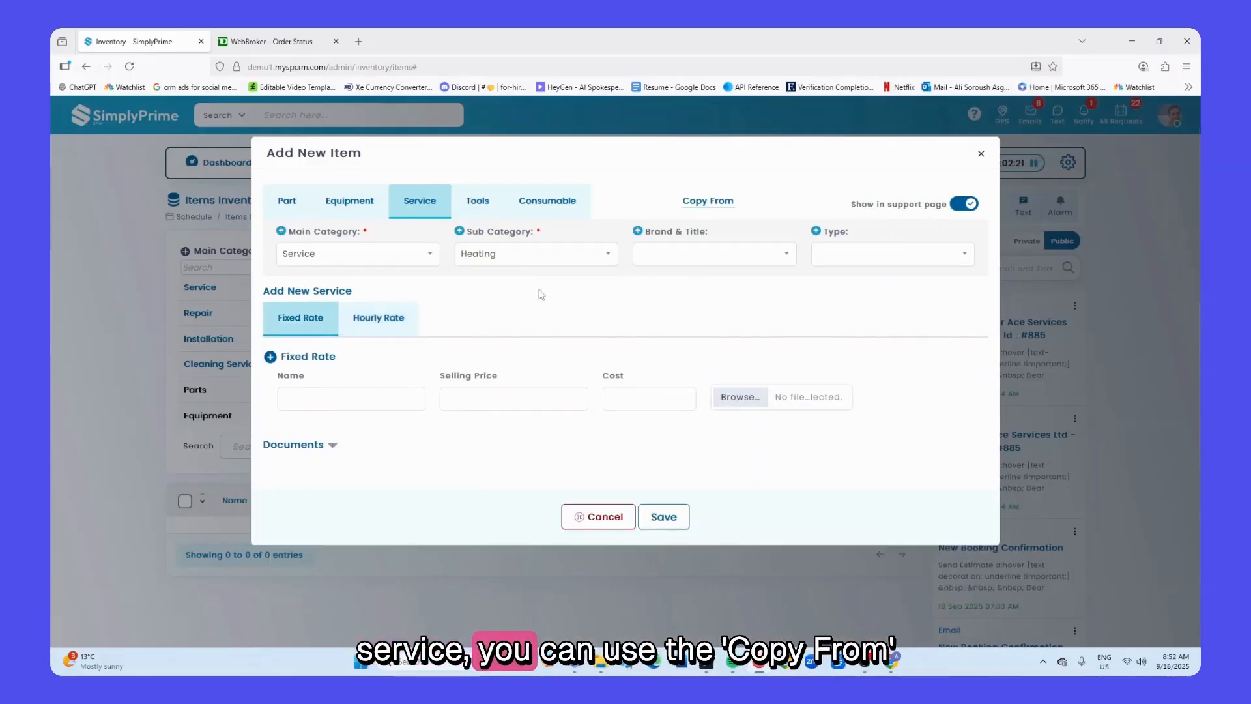
# Load the existing Furnace Service into the form with Copy From, and close the form without saving
pyautogui.click(710, 204)
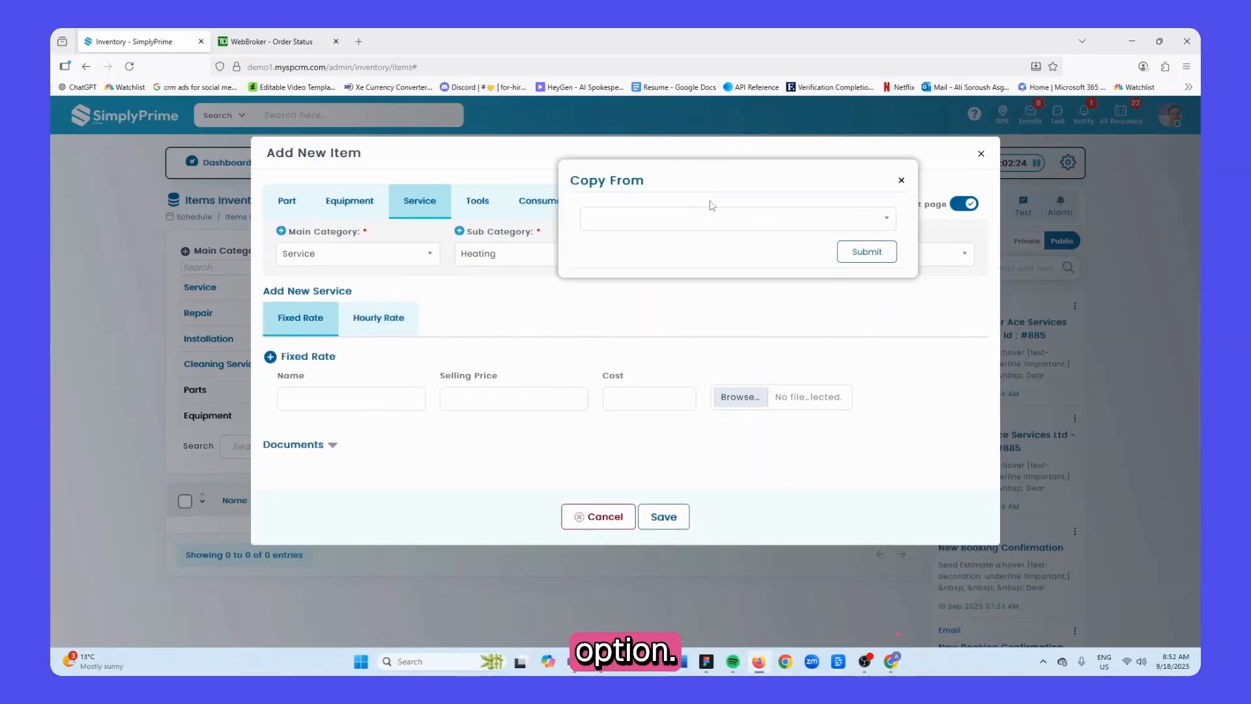
pyautogui.click(880, 223)
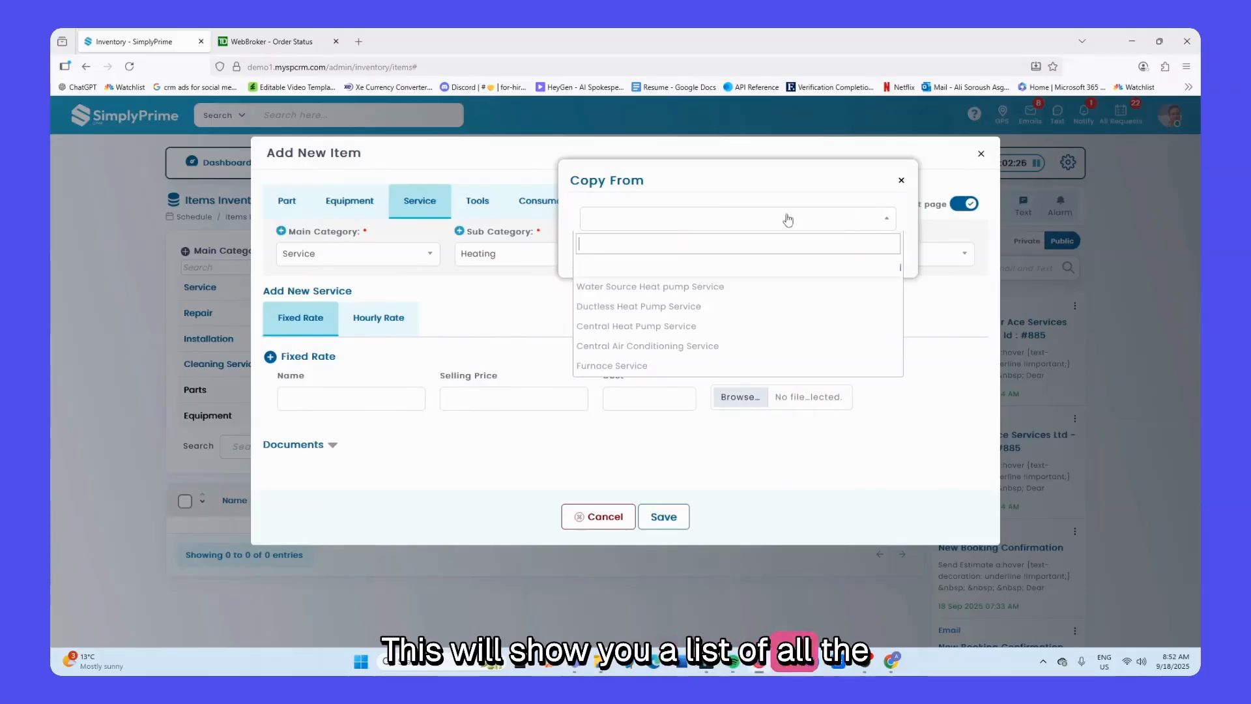
pyautogui.write('fur')
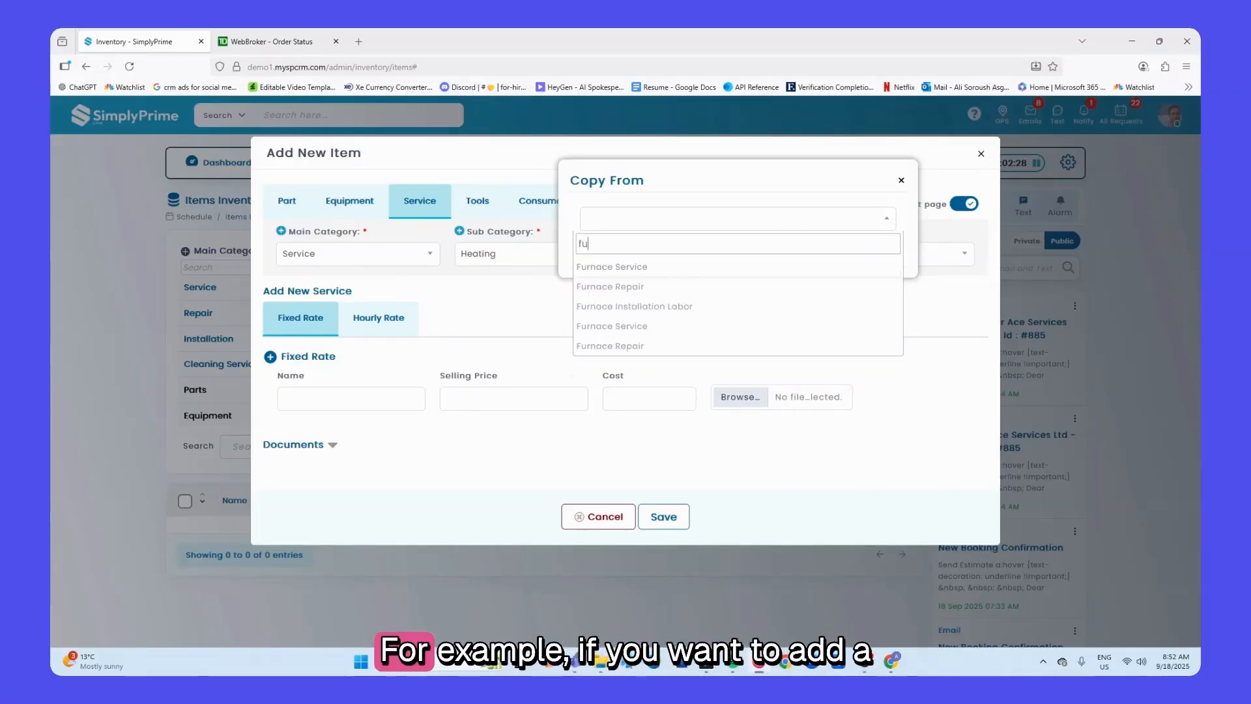
pyautogui.write('nace')
pyautogui.click(722, 266)
pyautogui.click(868, 253)
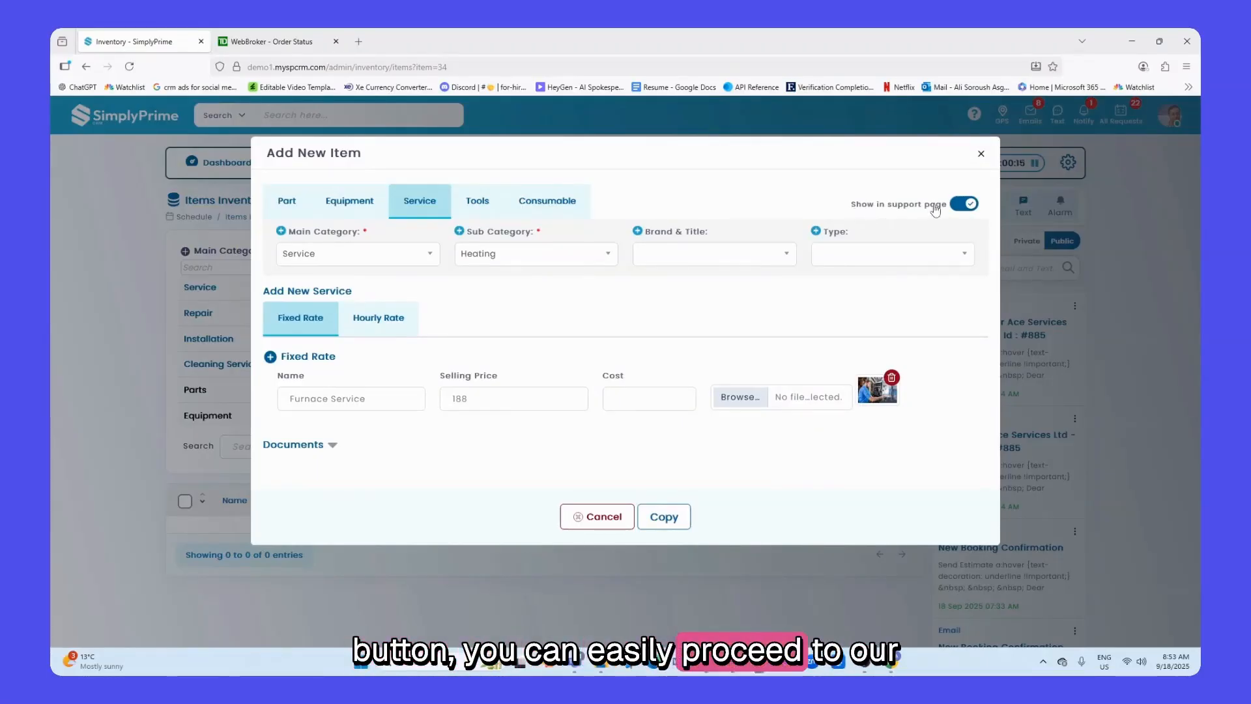
pyautogui.click(982, 156)
pyautogui.click(975, 116)
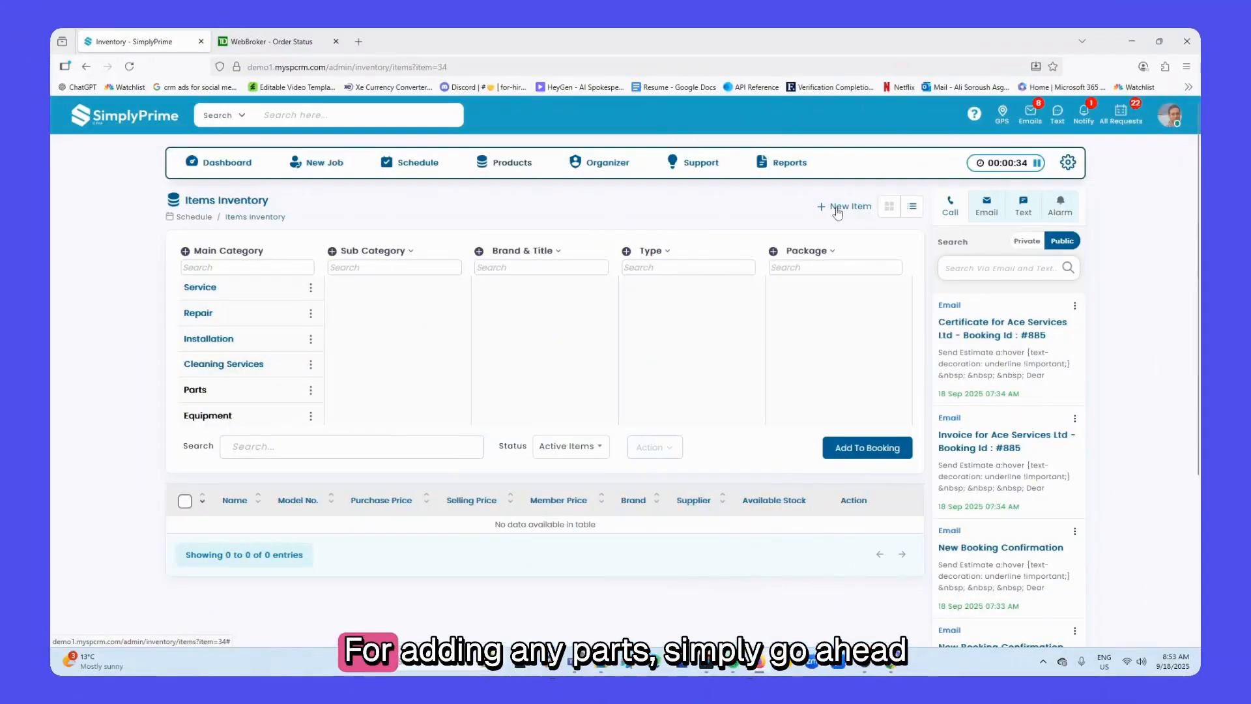
# Start a new part item with main category Parts and sub category Electrical & Controls
pyautogui.click(836, 208)
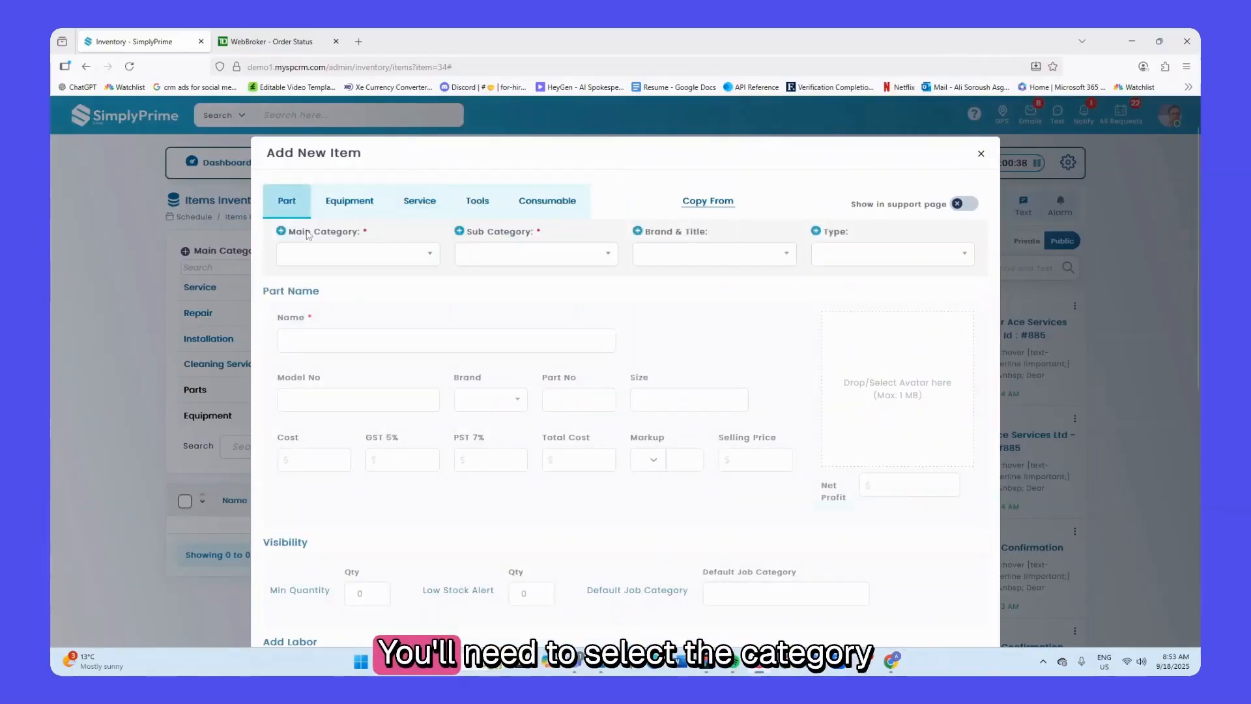
pyautogui.click(306, 232)
pyautogui.click(434, 258)
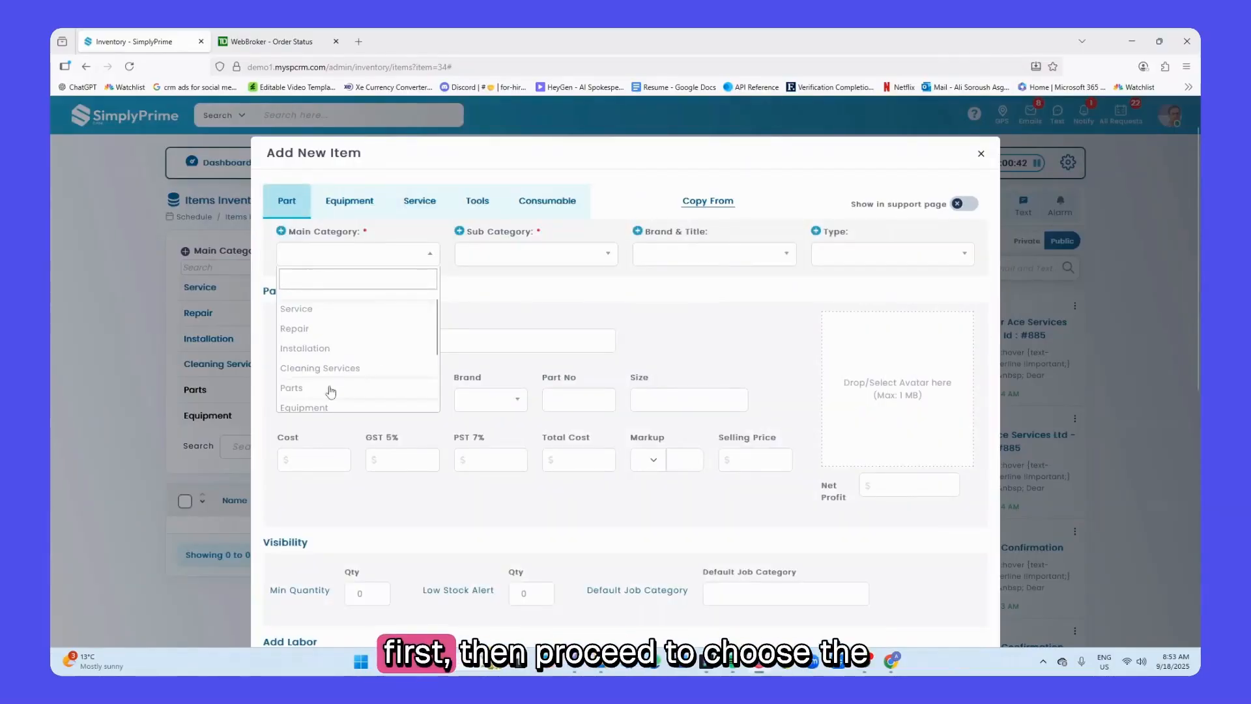
pyautogui.click(331, 389)
pyautogui.click(530, 262)
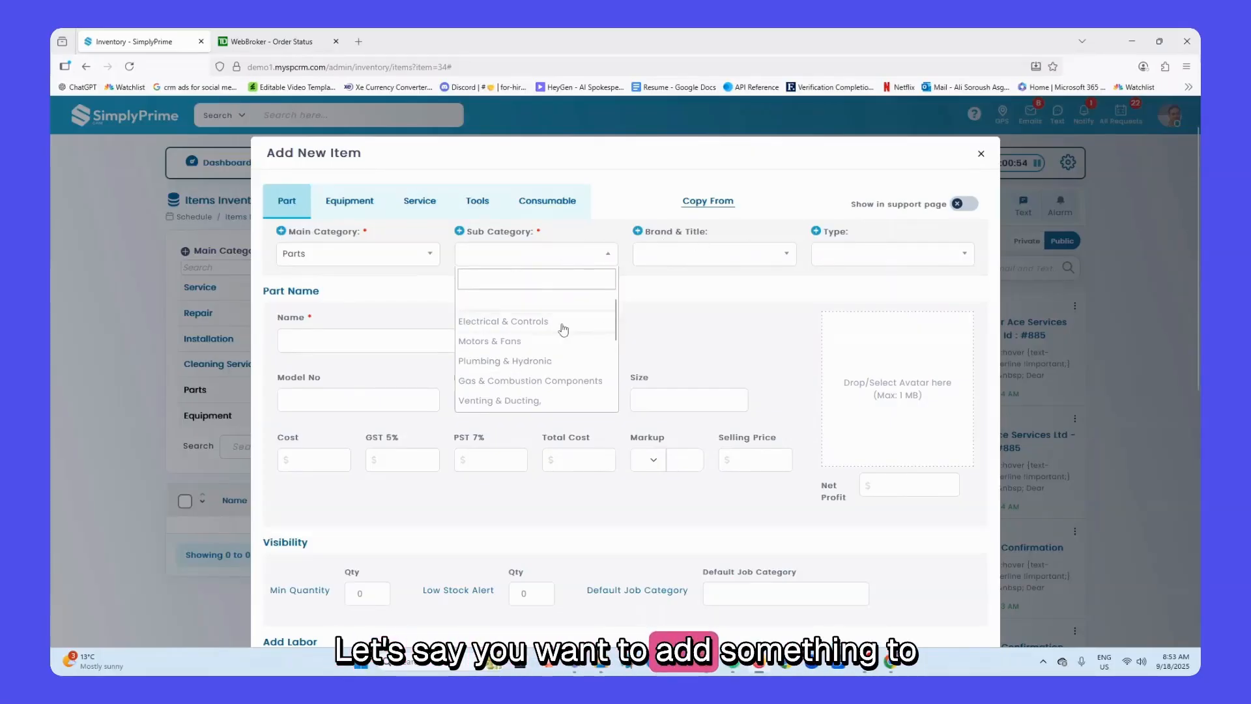
pyautogui.click(536, 324)
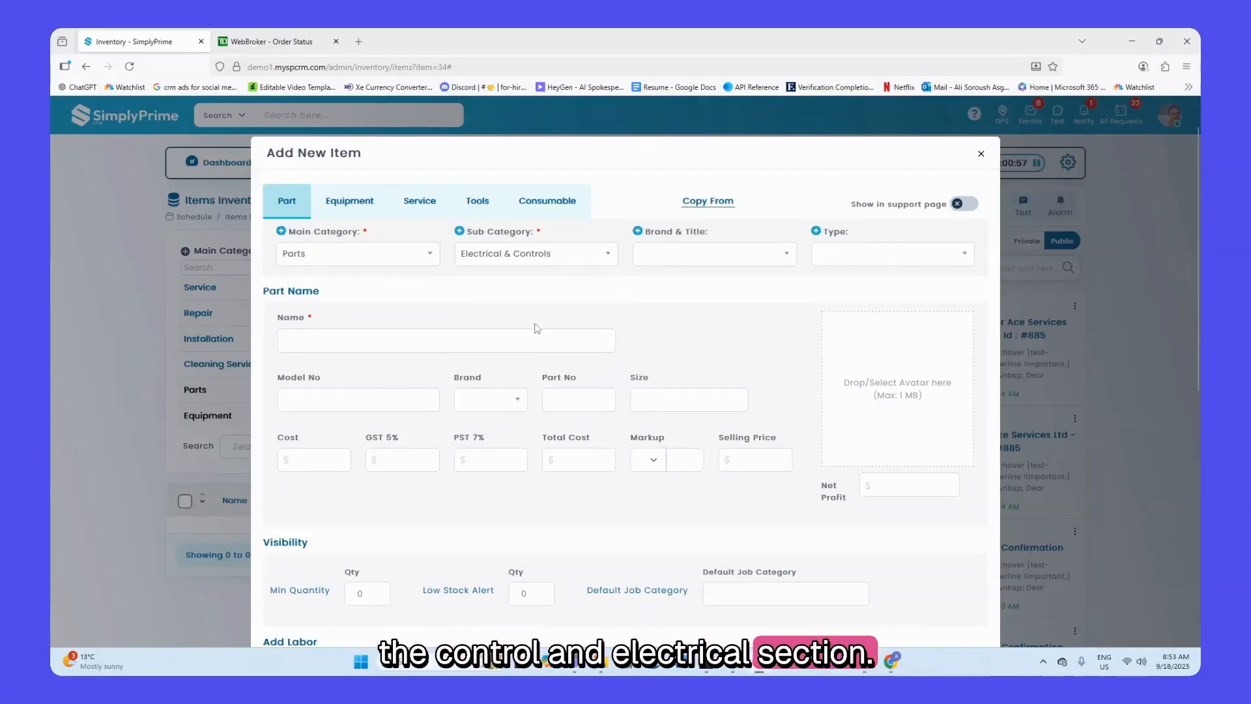
# Set the part's cost to 100, with GST of 5 and PST of 7
pyautogui.scroll(-2, 556, 261)
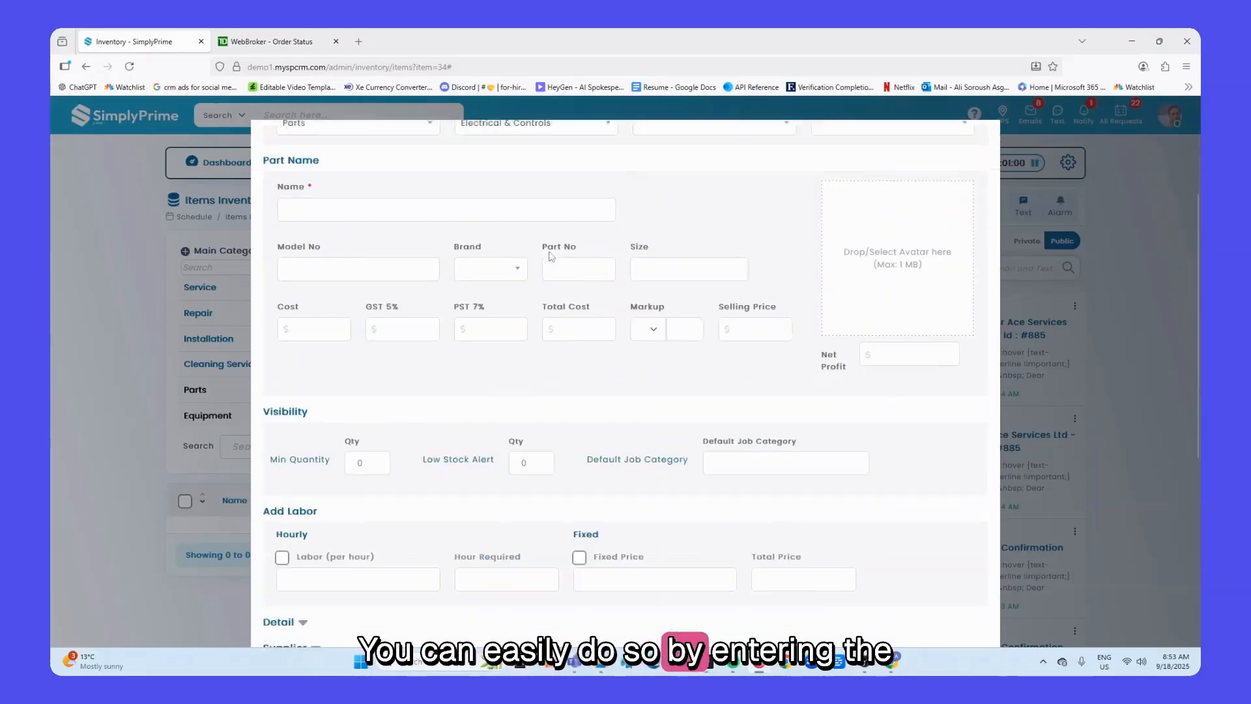
pyautogui.click(471, 202)
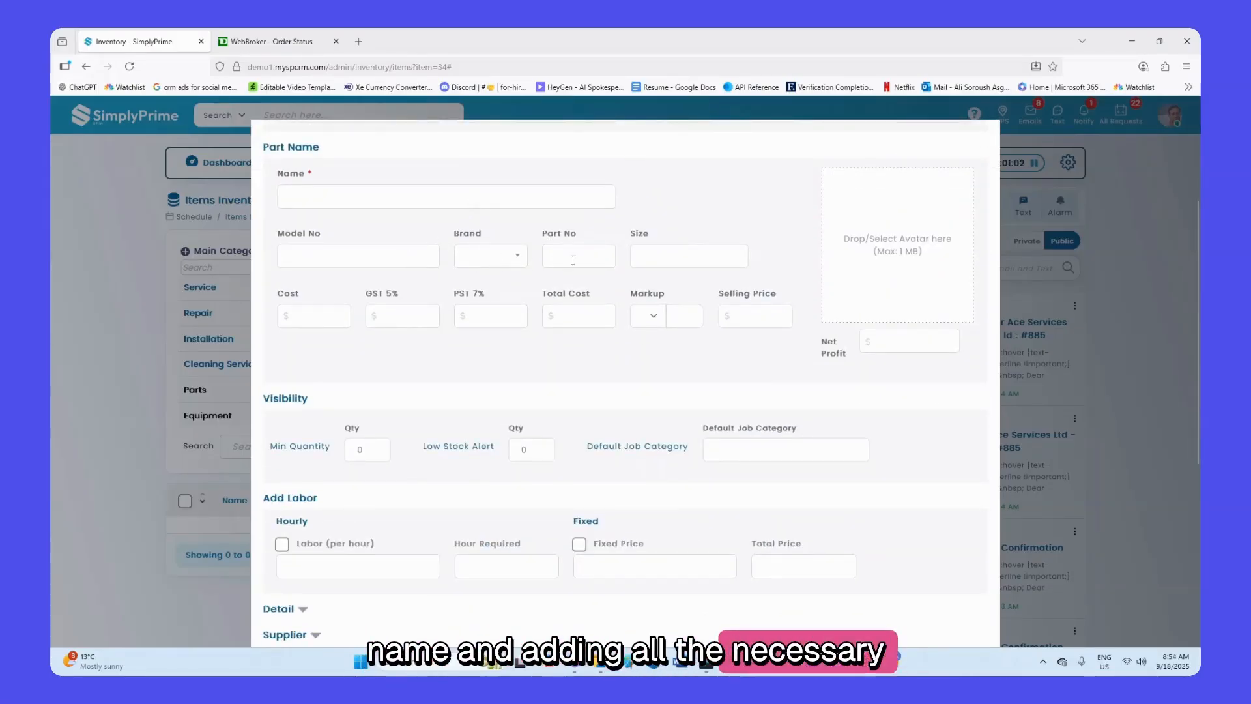
pyautogui.click(298, 316)
pyautogui.write('100')
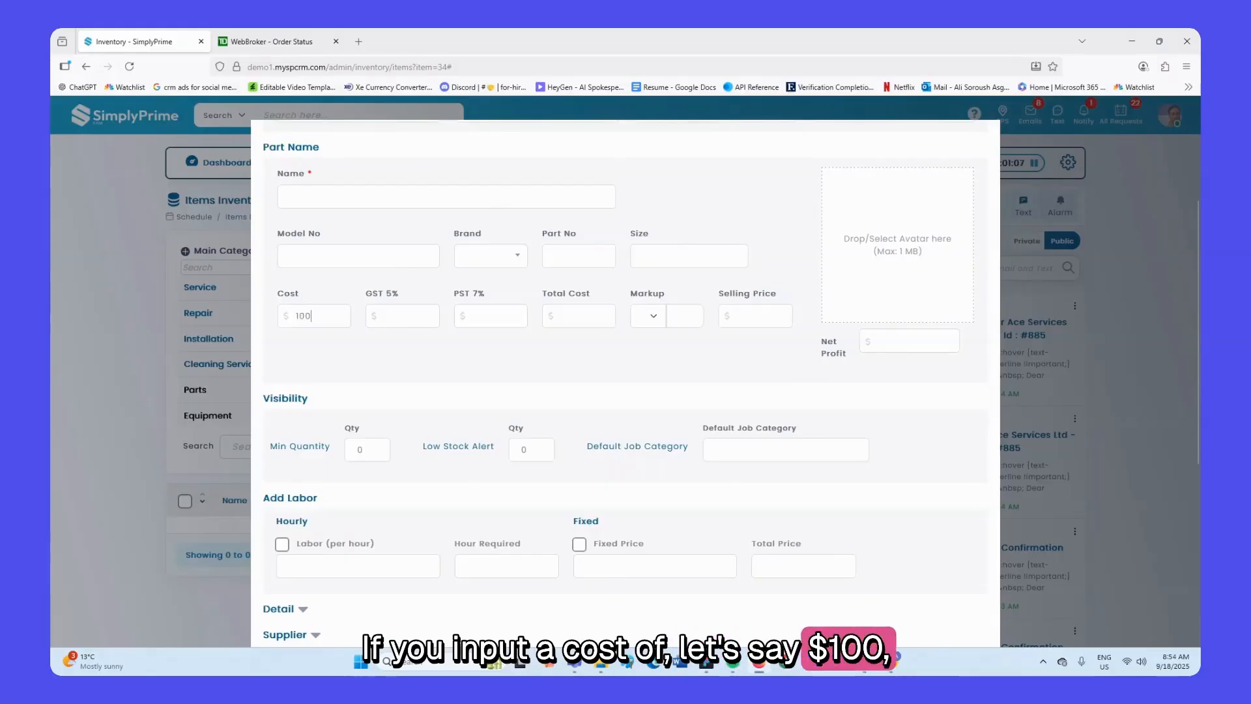
pyautogui.click(400, 314)
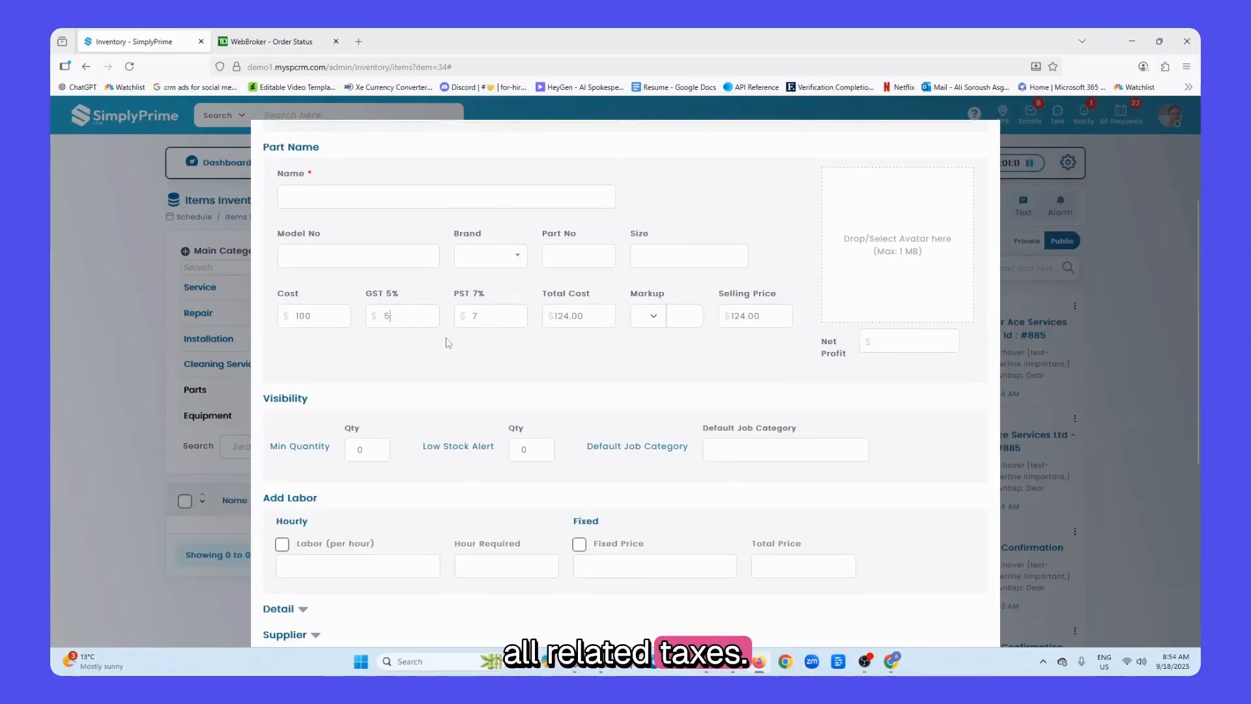
# Apply a 50% markup to the part to calculate its selling price
pyautogui.click(653, 316)
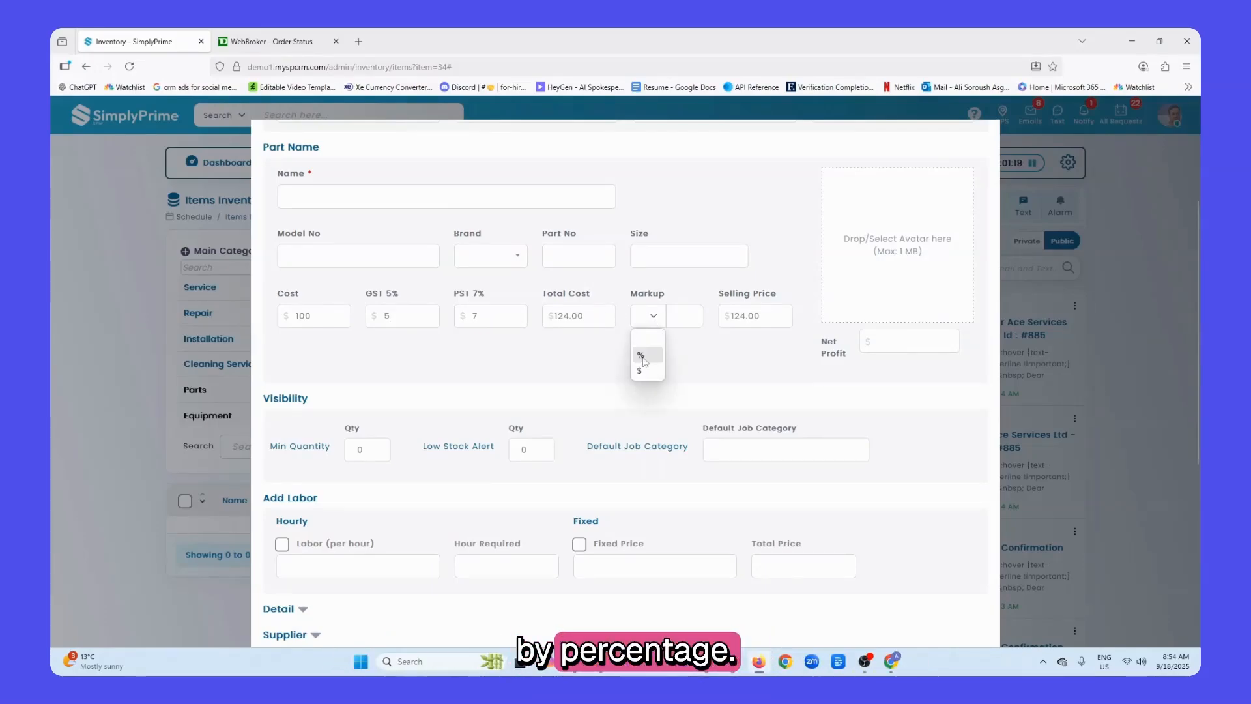
pyautogui.click(647, 354)
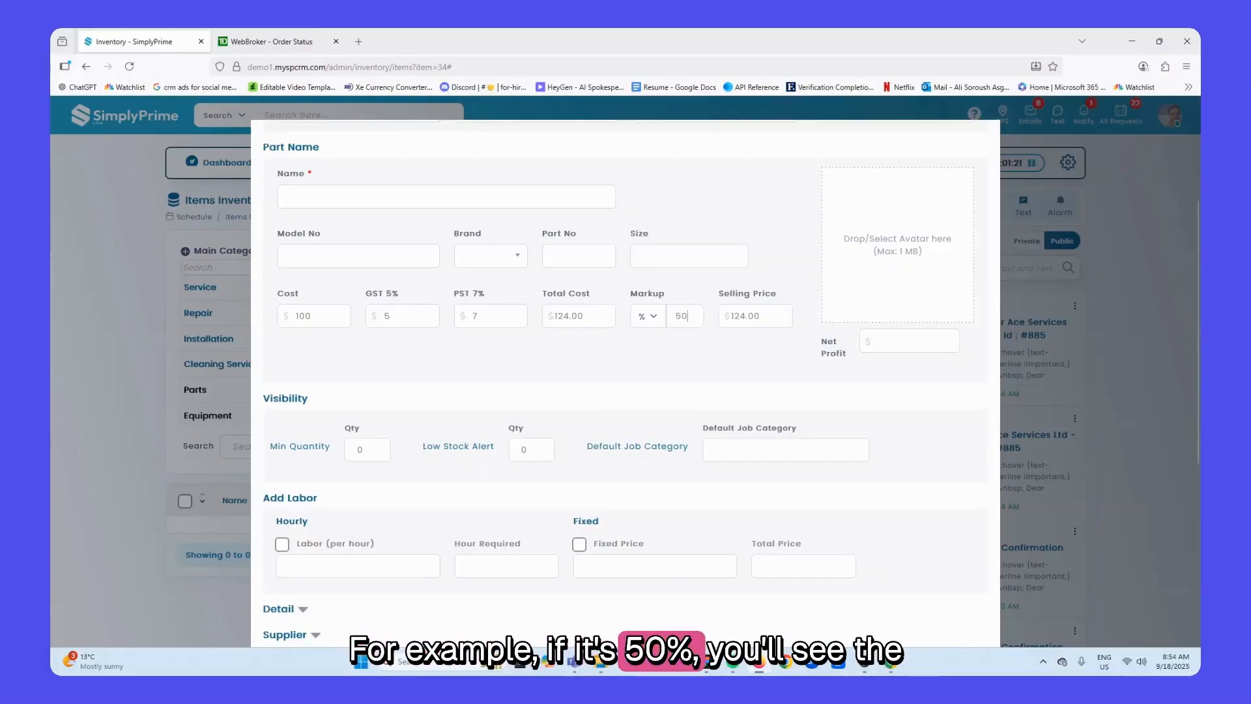
pyautogui.click(770, 355)
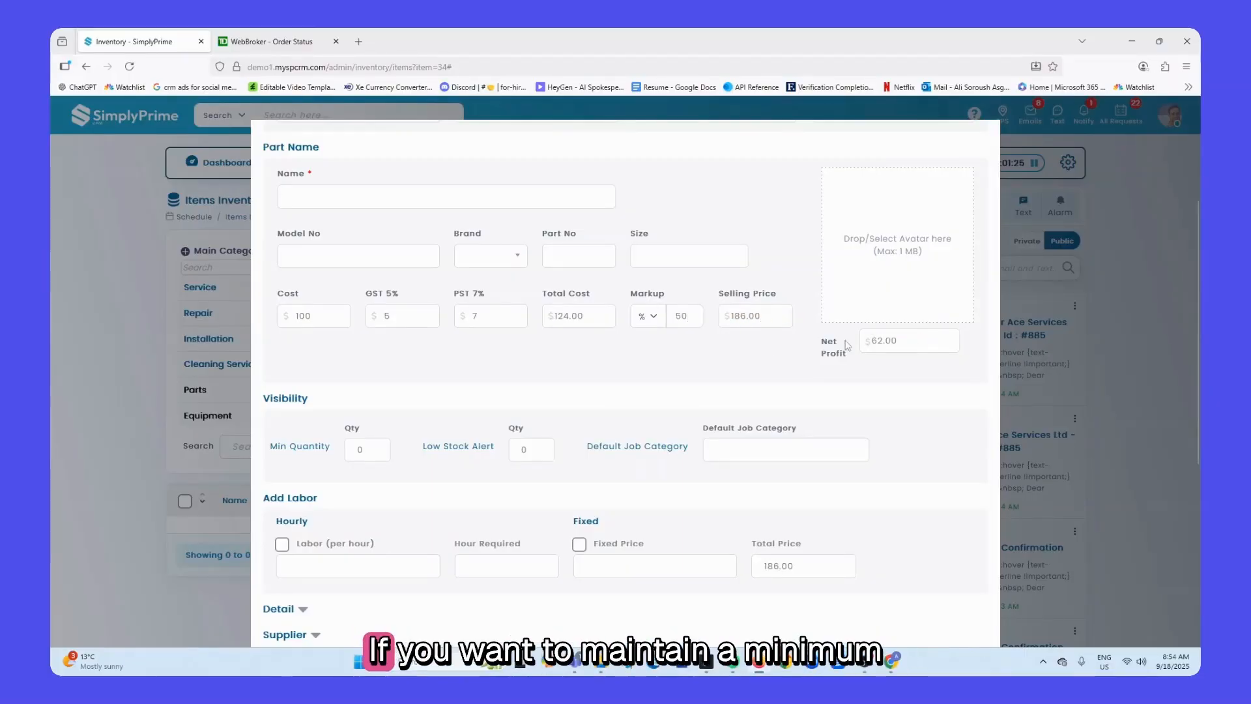
# Set the part's minimum quantity to 5 and its low stock alert to 3, and view the default job category options without choosing one
pyautogui.scroll(-3, 629, 349)
pyautogui.click(378, 232)
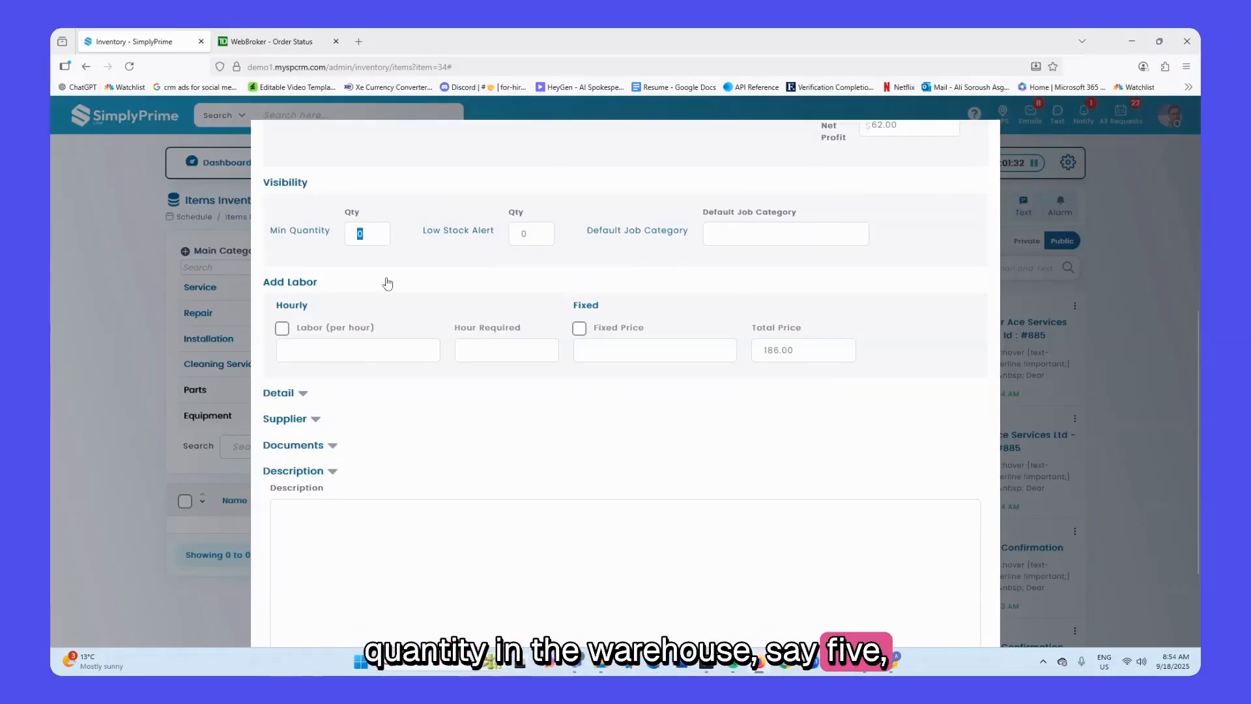
pyautogui.write('5')
pyautogui.click(542, 235)
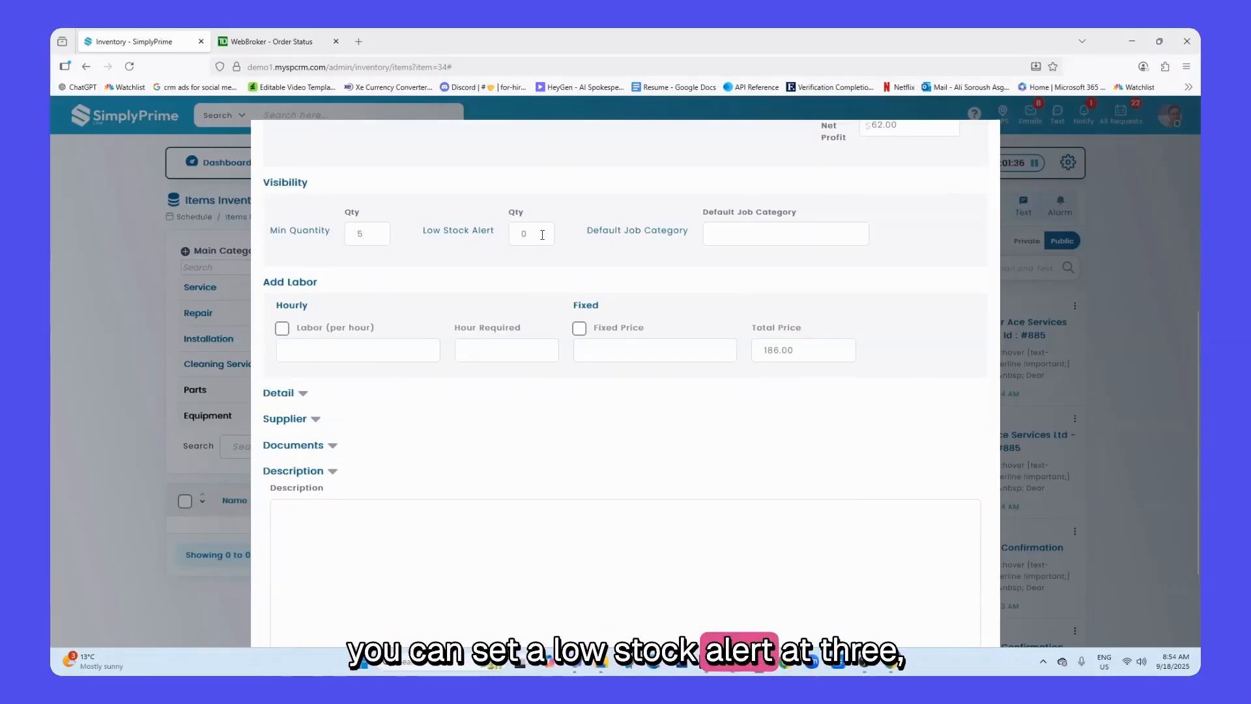
pyautogui.doubleClick(543, 235)
pyautogui.write('3')
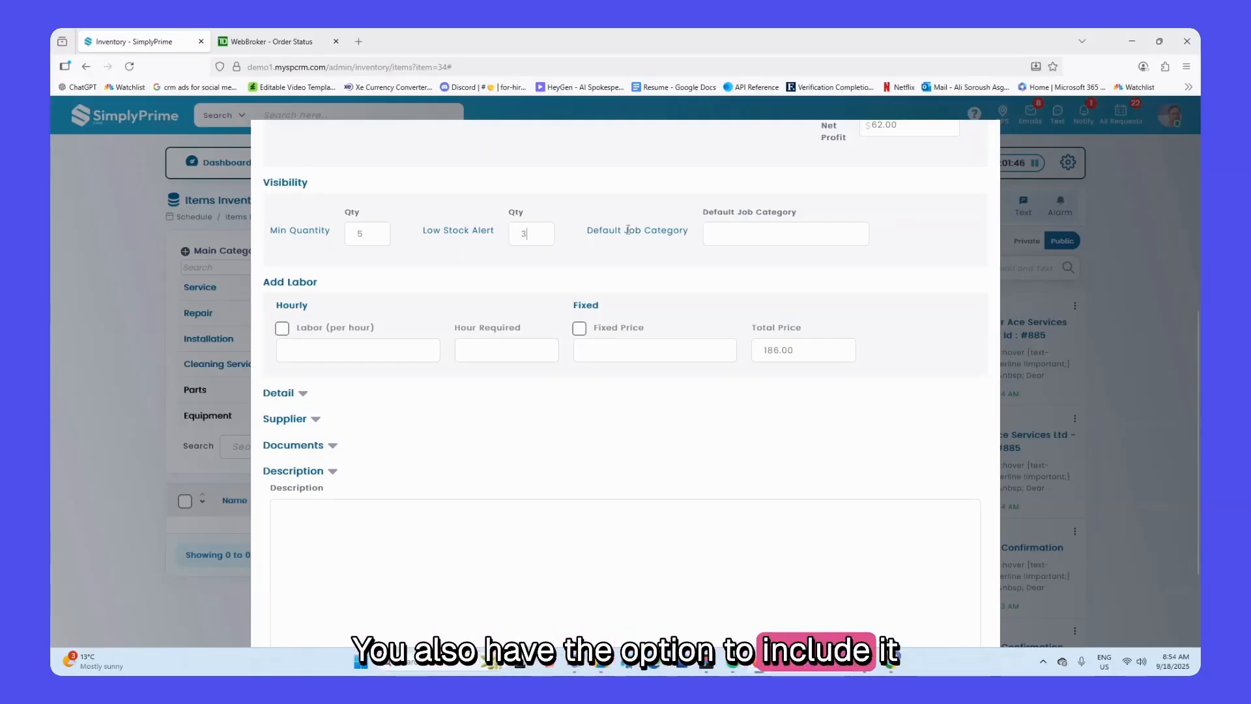
pyautogui.click(771, 240)
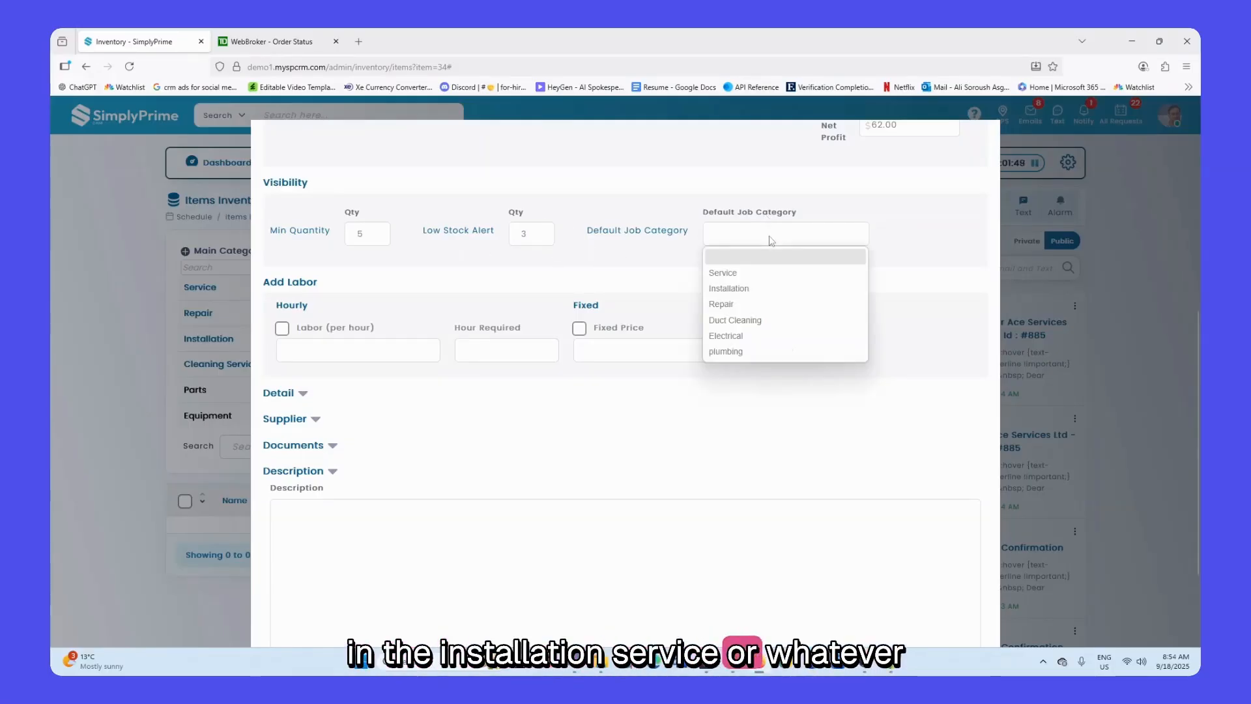
pyautogui.click(665, 254)
# Add hourly labor to the part at a rate of 129 per hour with 2 hours required
pyautogui.scroll(-3, 664, 253)
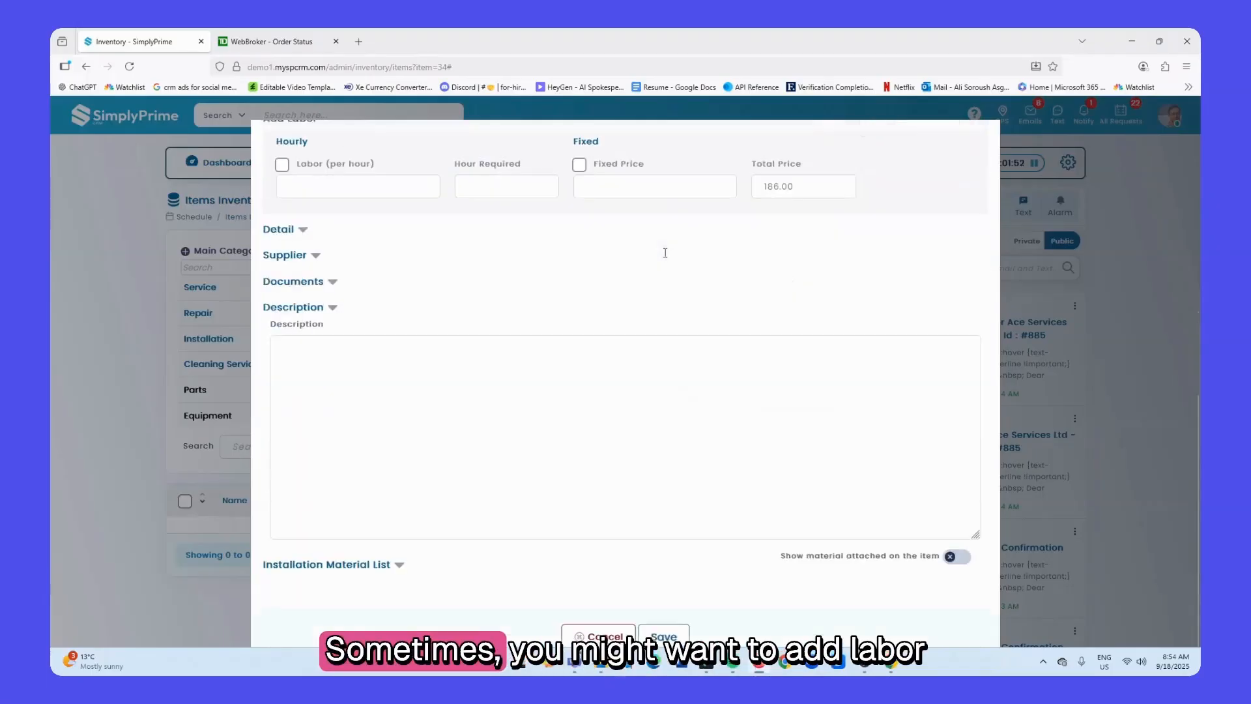
pyautogui.scroll(2, 665, 253)
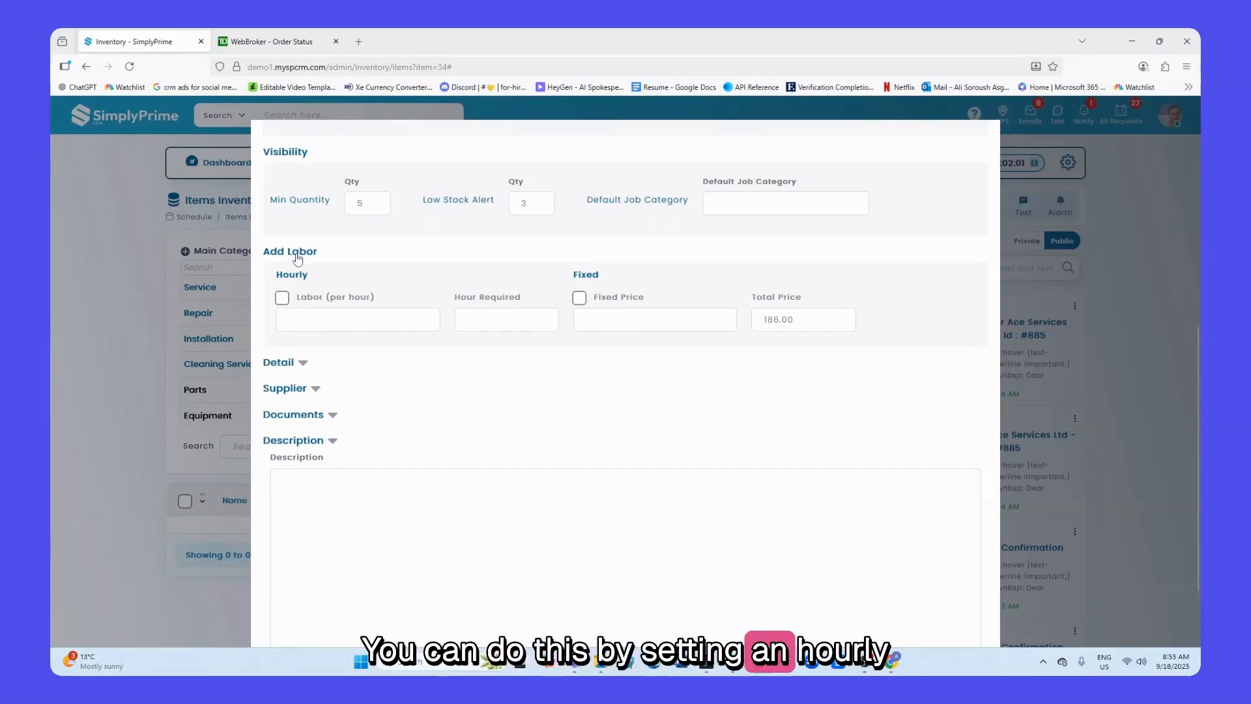
pyautogui.click(283, 299)
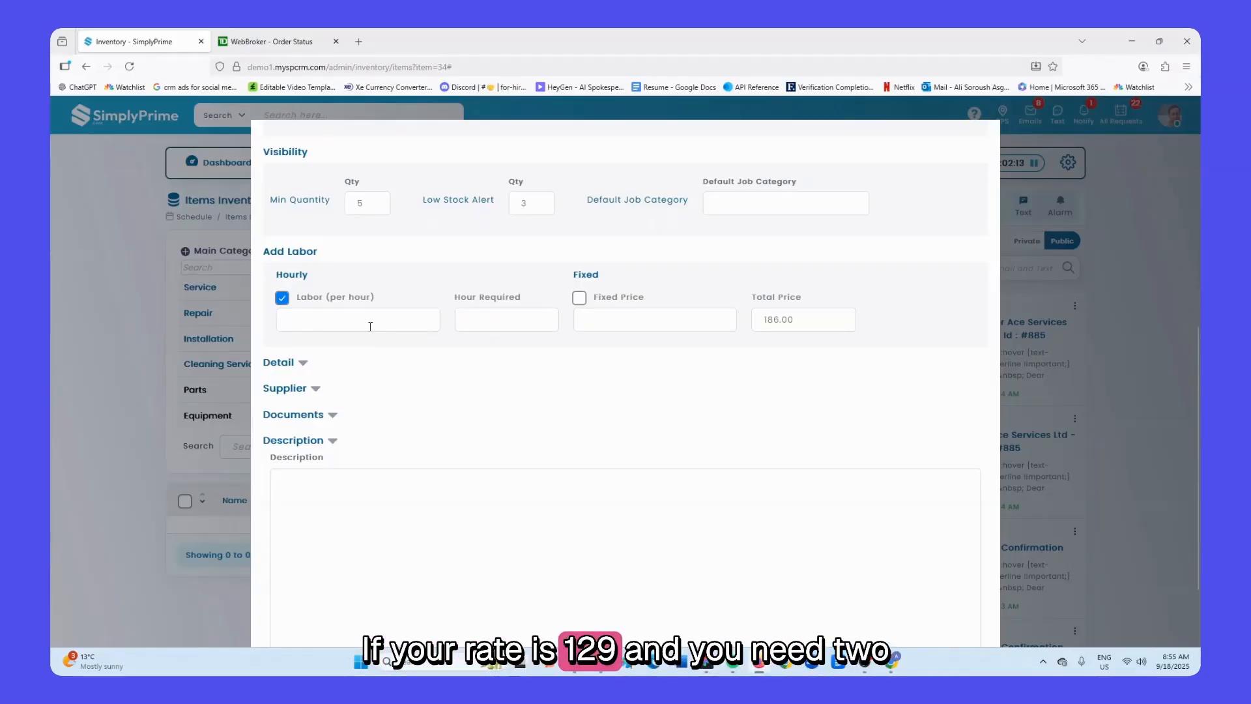
pyautogui.write('129')
pyautogui.click(470, 320)
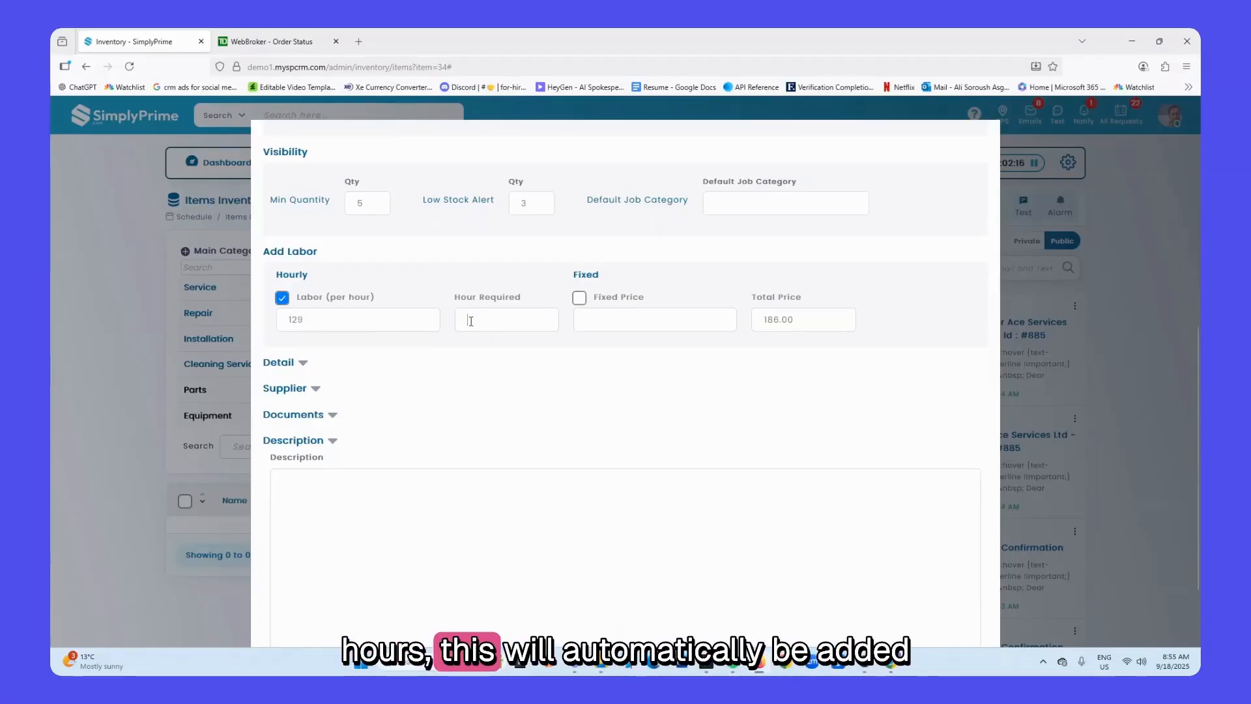
pyautogui.write('2')
pyautogui.click(545, 373)
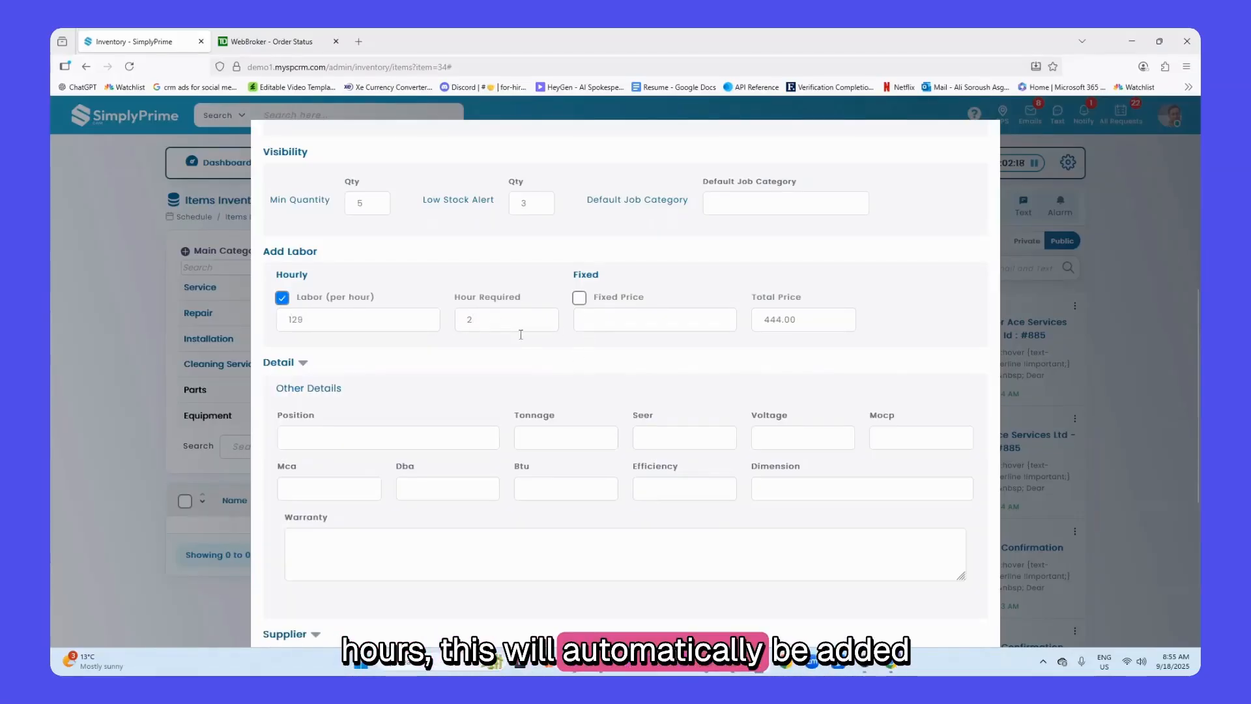
pyautogui.click(304, 363)
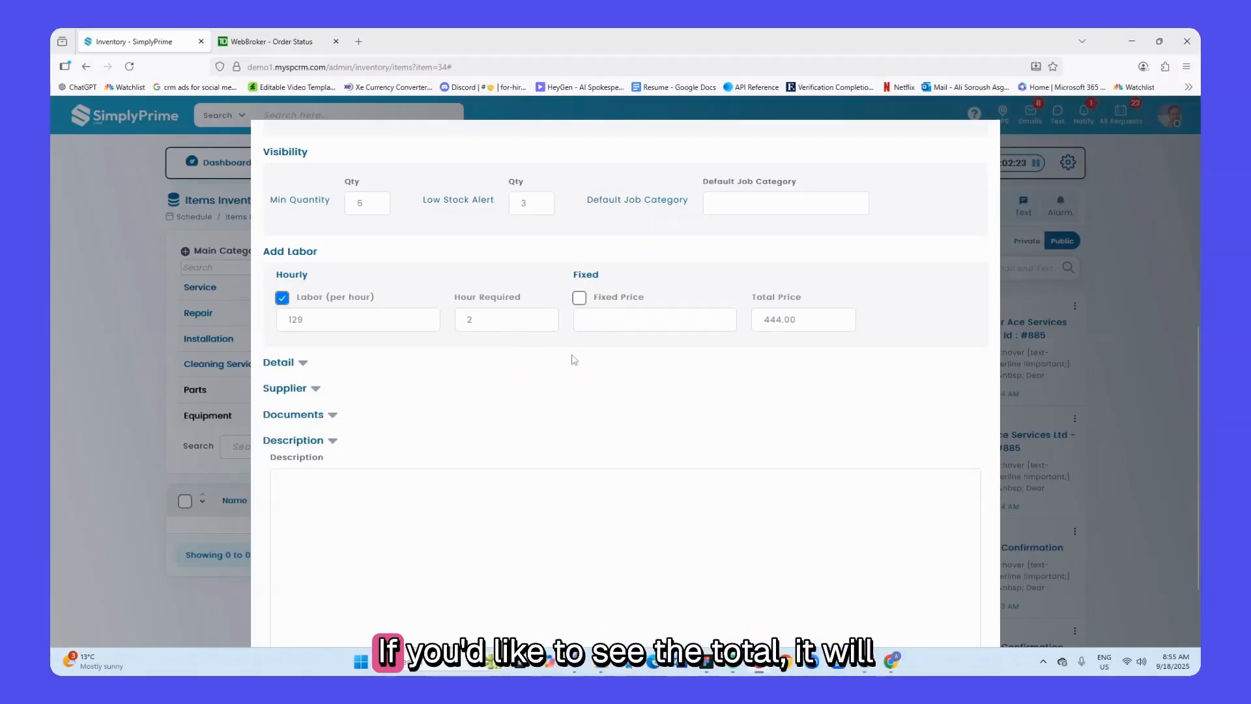
# Check the part's total price including the hourly labor
pyautogui.scroll(4, 575, 358)
pyautogui.scroll(-5, 580, 363)
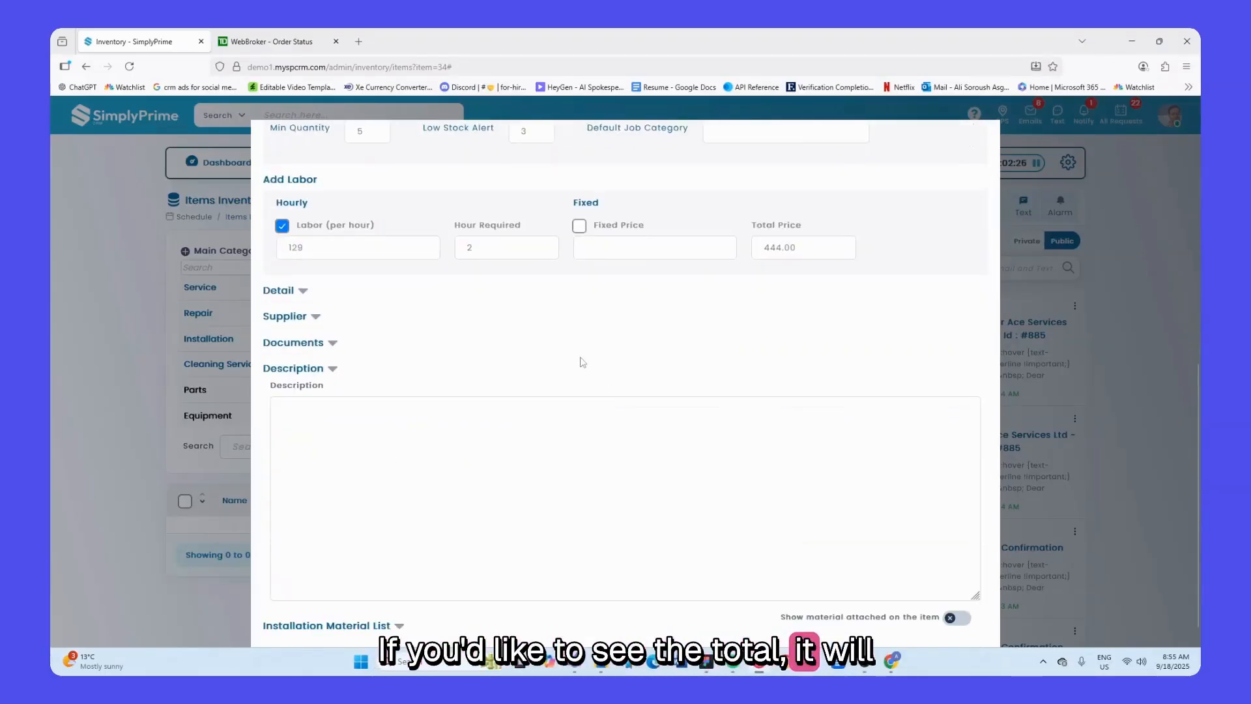
pyautogui.doubleClick(801, 248)
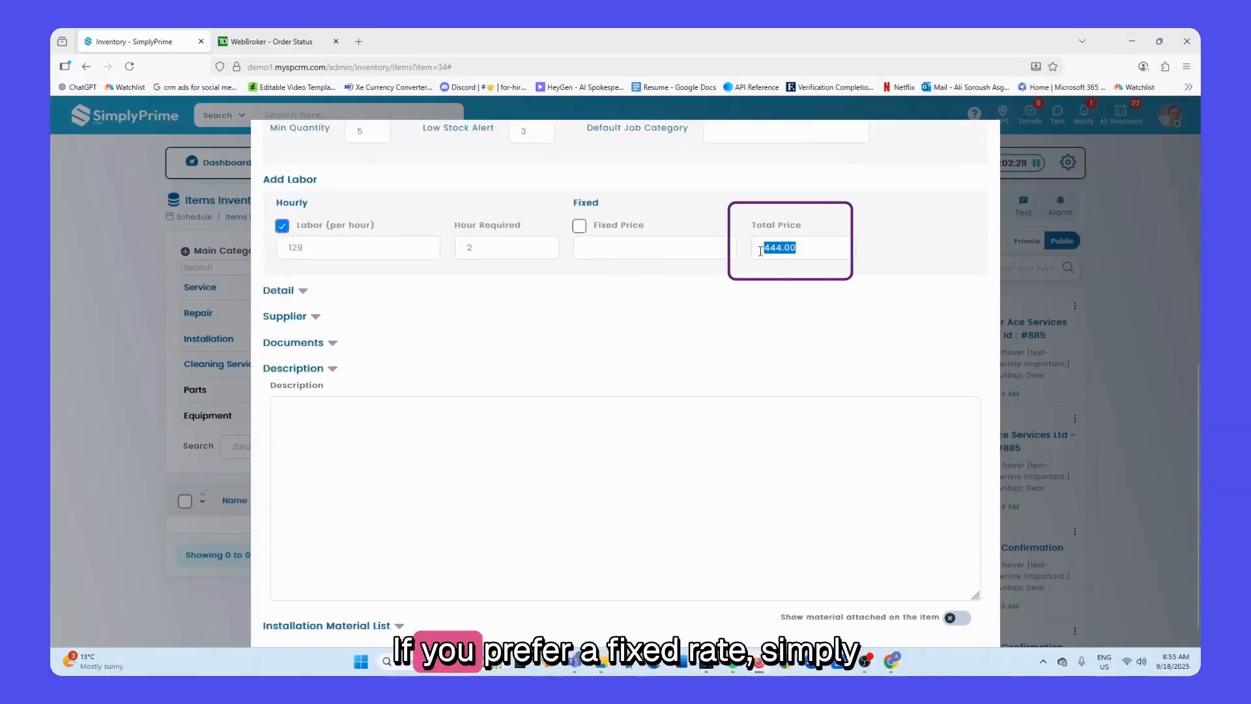
# Replace the hourly labor with a fixed labor price of 200, and turn the fixed price option off again
pyautogui.click(358, 291)
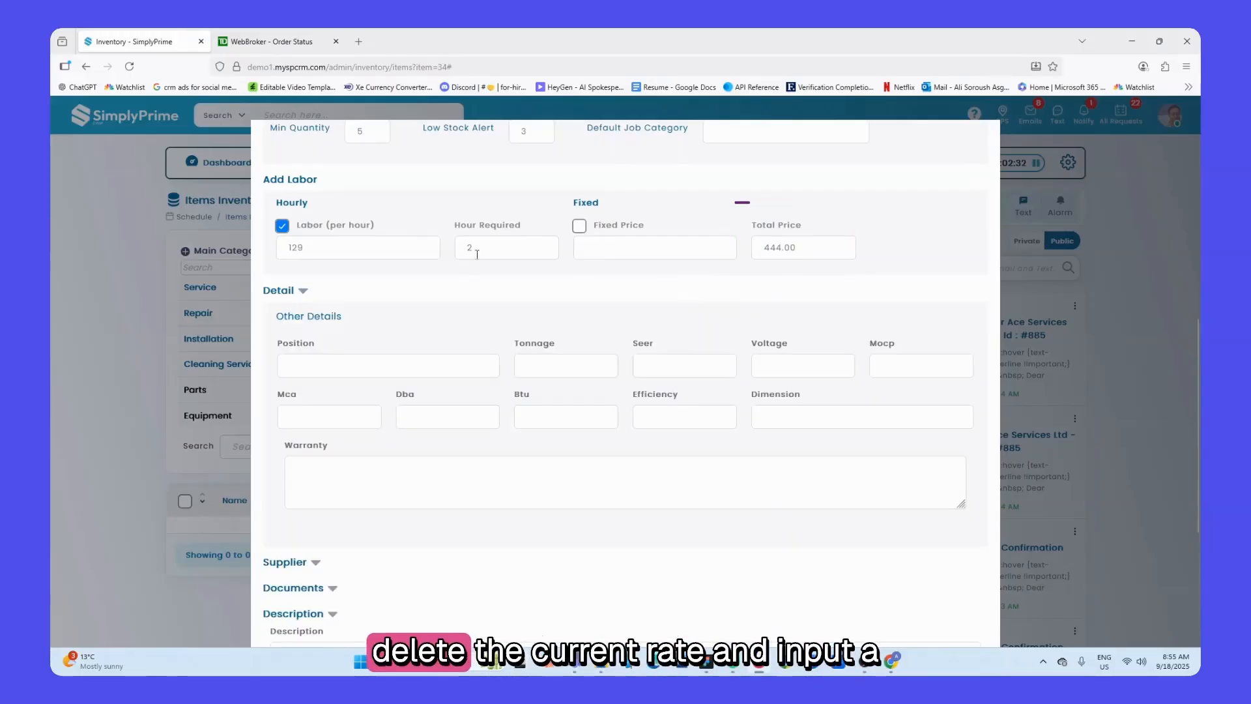
pyautogui.click(305, 291)
pyautogui.doubleClick(468, 248)
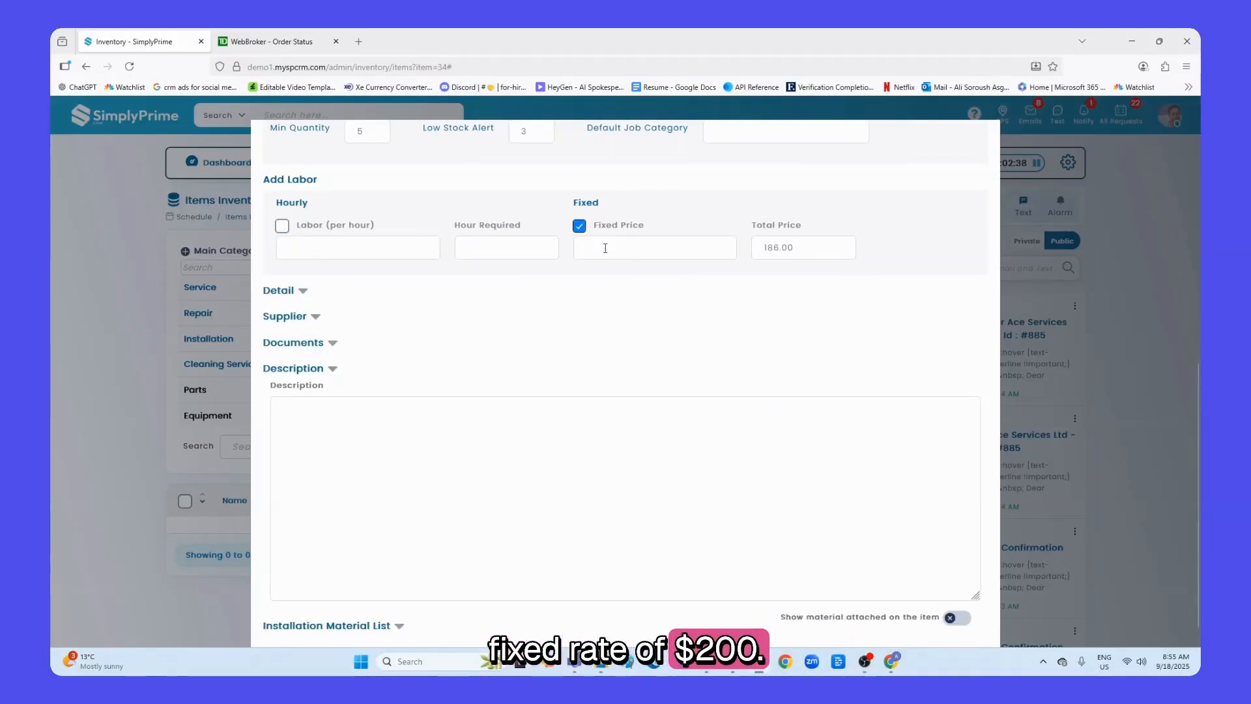
pyautogui.click(874, 215)
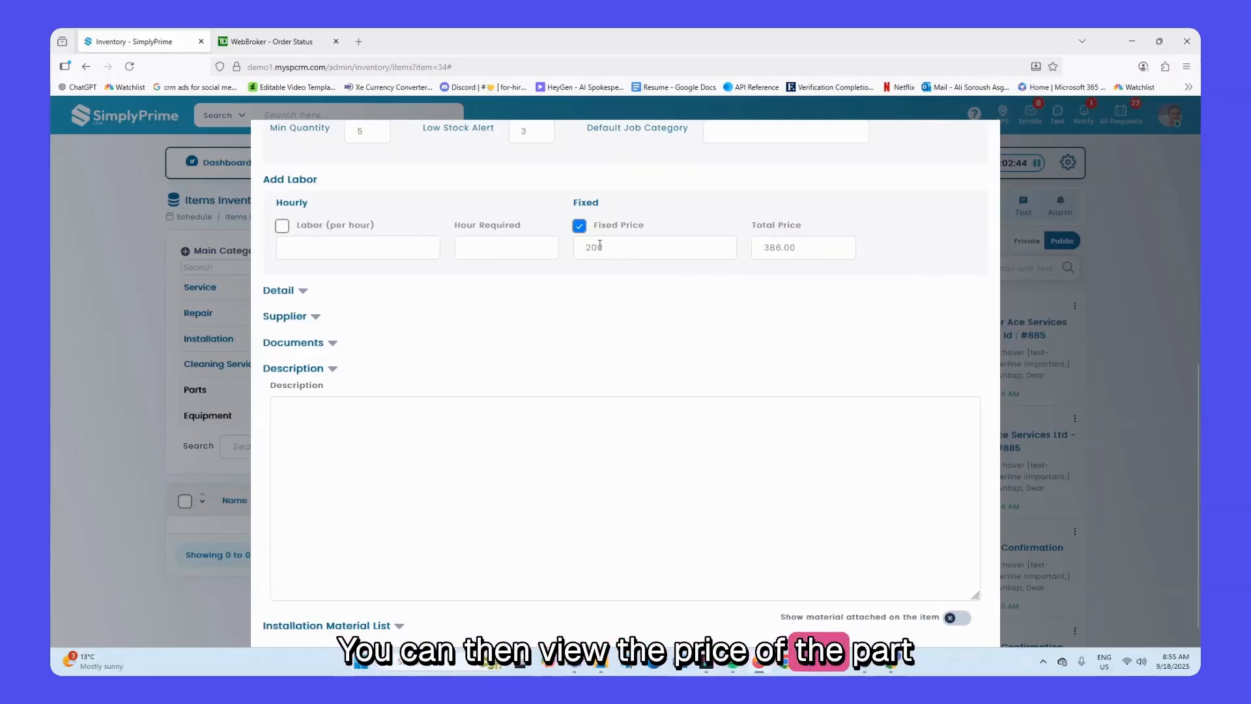
pyautogui.click(579, 227)
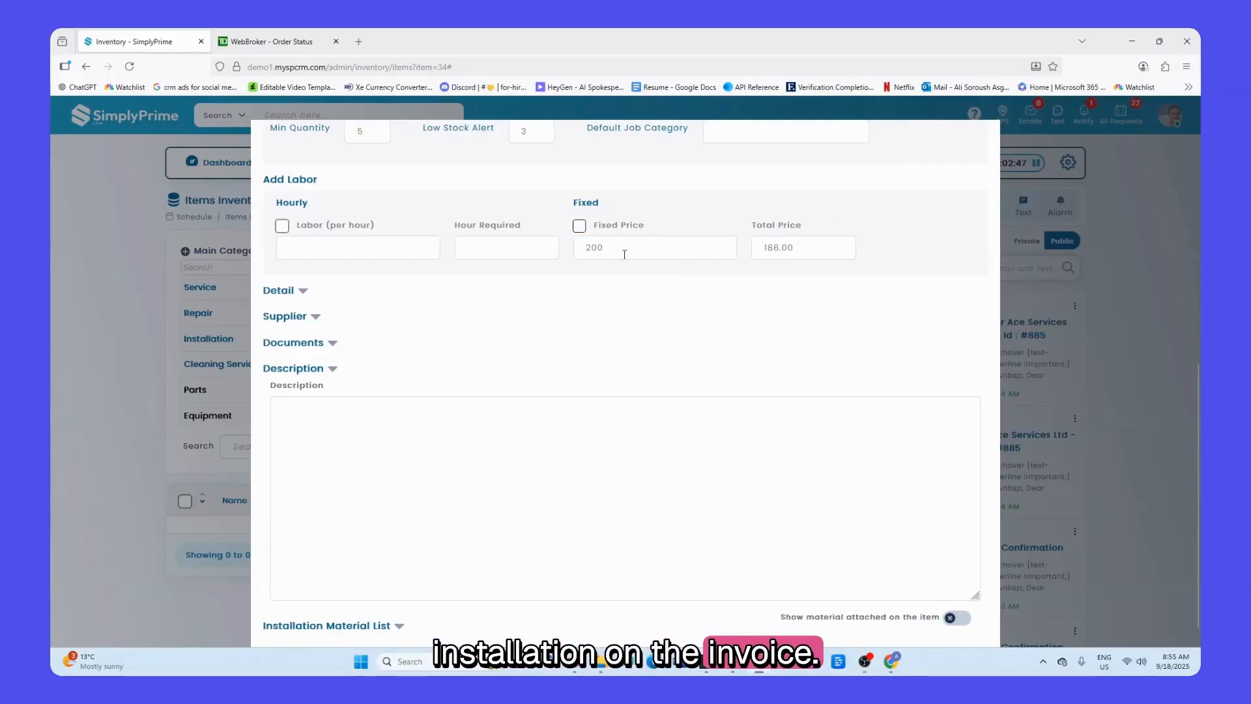
# Examine the part's Detail, Supplier, Documents and Description sections
pyautogui.click(303, 290)
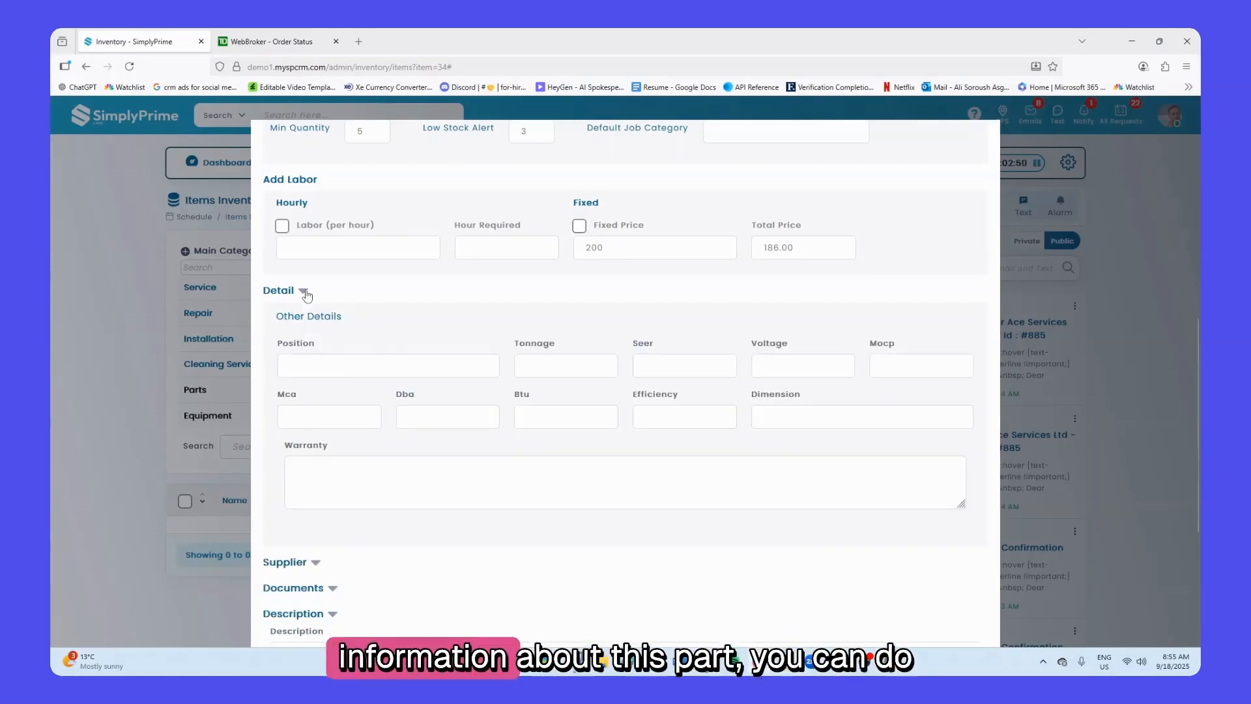
pyautogui.scroll(-5, 451, 357)
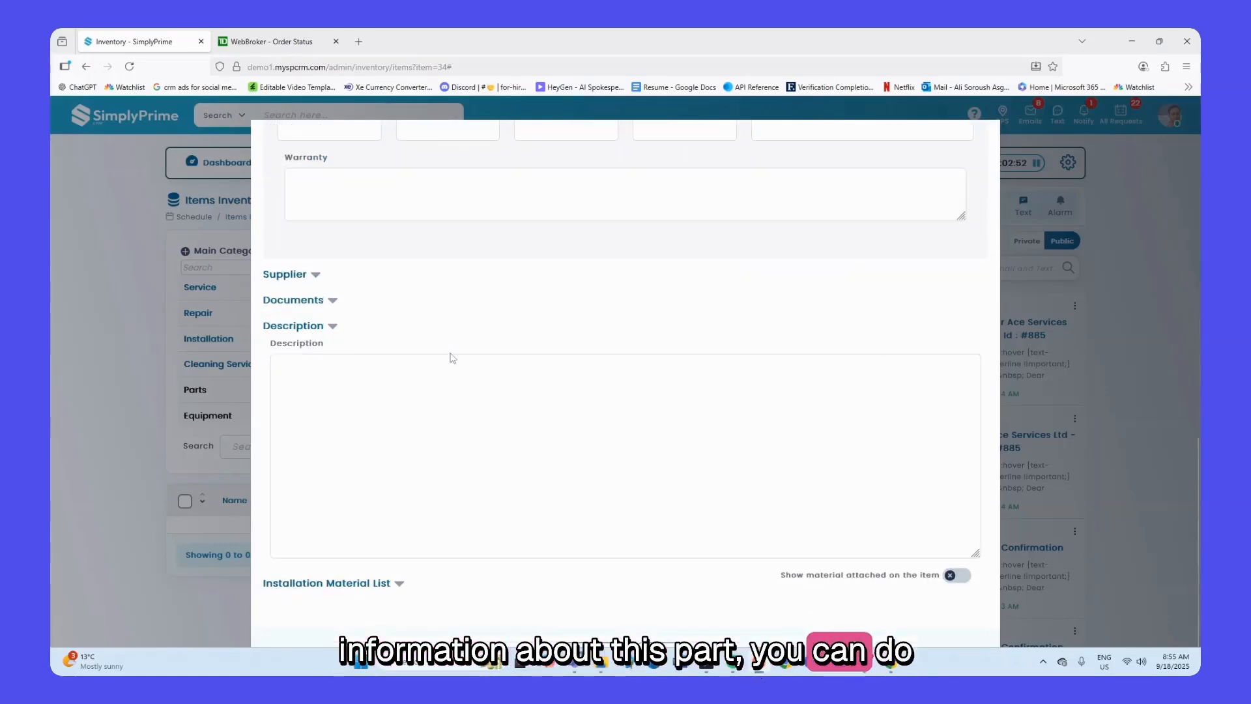
pyautogui.click(317, 276)
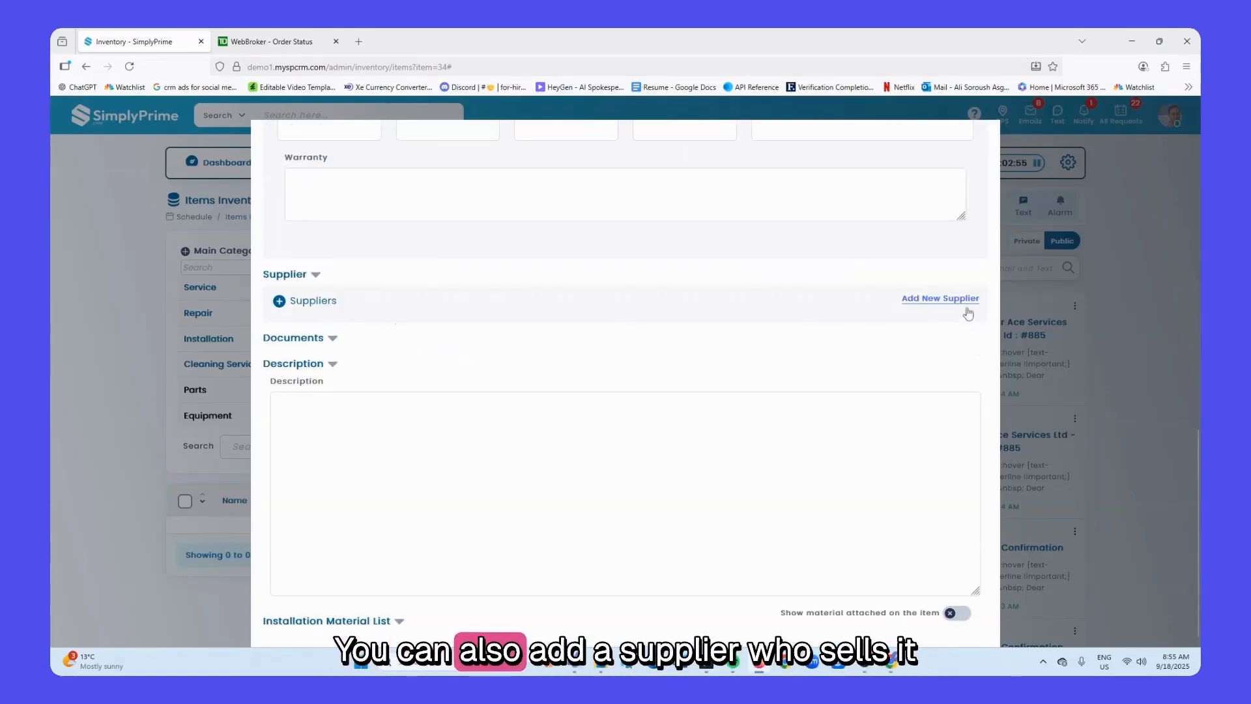
pyautogui.scroll(-1, 362, 288)
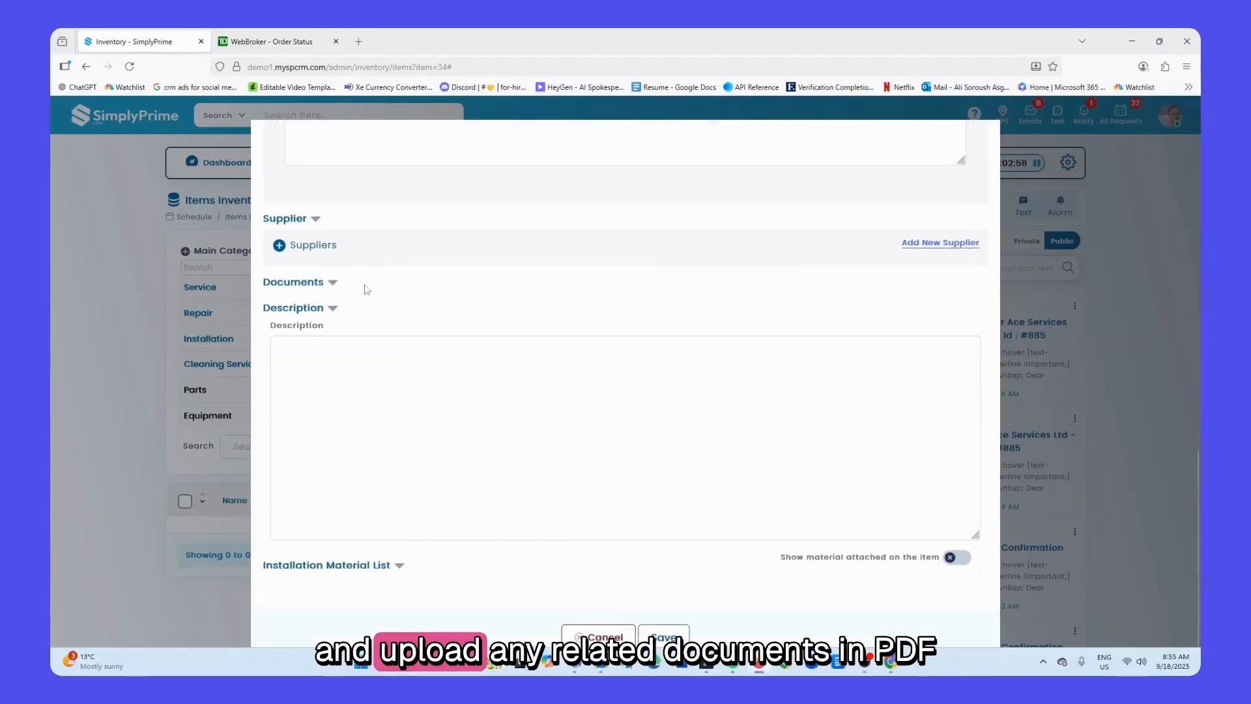
pyautogui.click(324, 273)
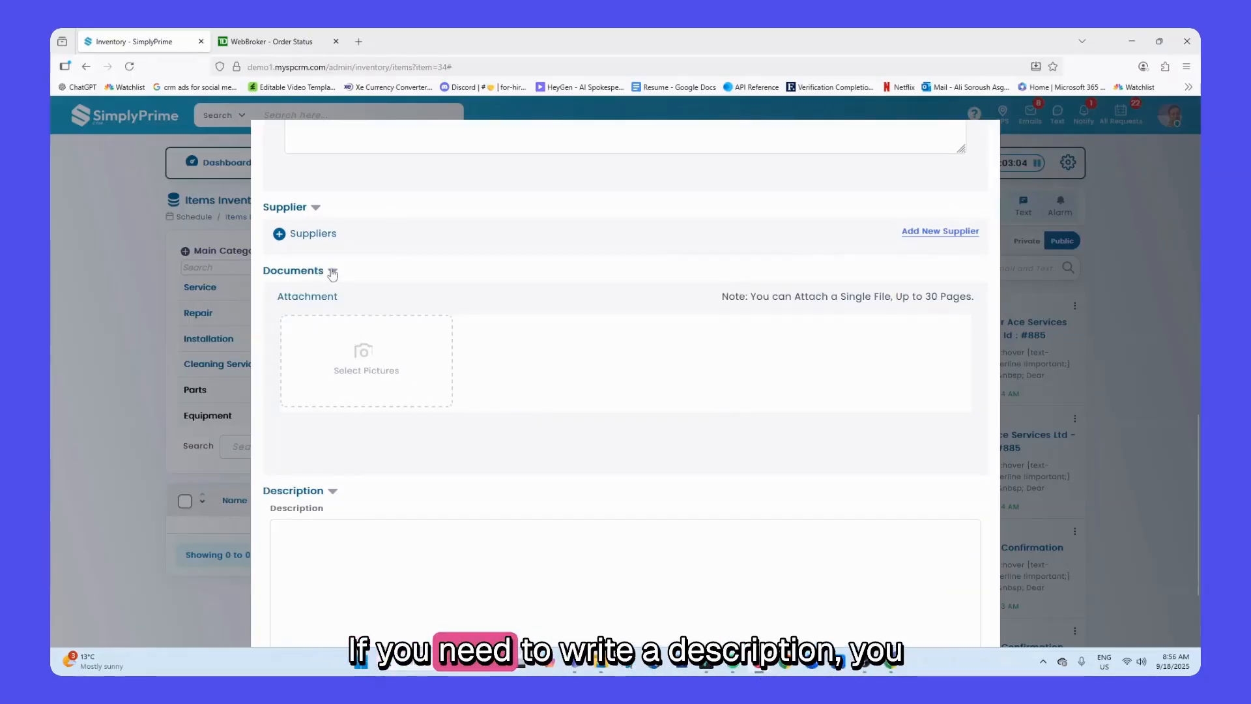
pyautogui.click(332, 271)
pyautogui.click(337, 351)
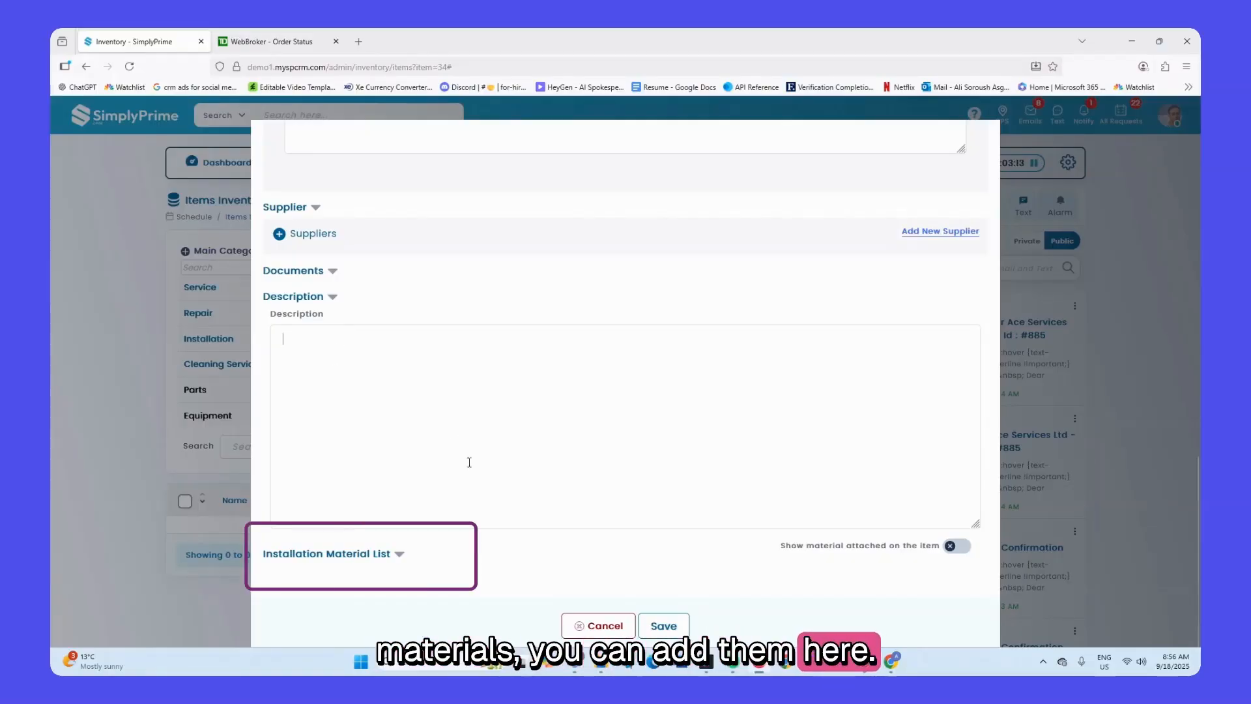
# Load the existing Google Nest Learning Thermostat into the part form with Copy From
pyautogui.scroll(10, 541, 470)
pyautogui.scroll(1, 543, 471)
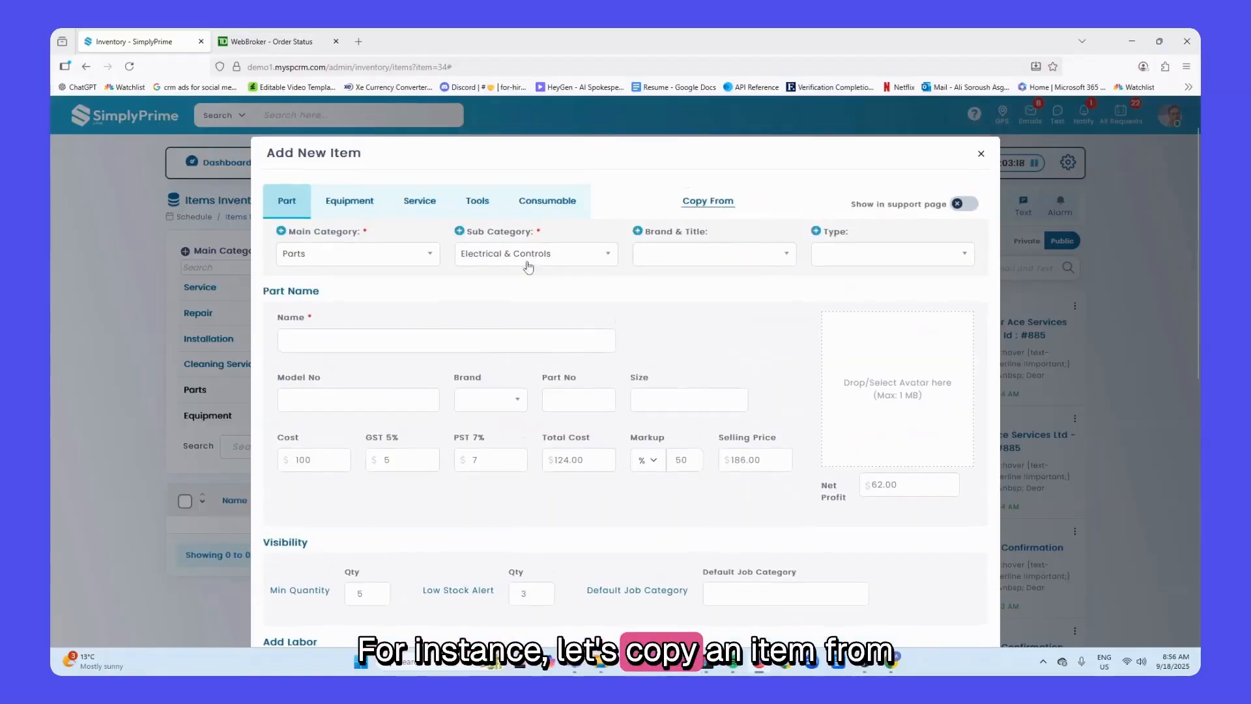
pyautogui.click(721, 205)
pyautogui.click(888, 222)
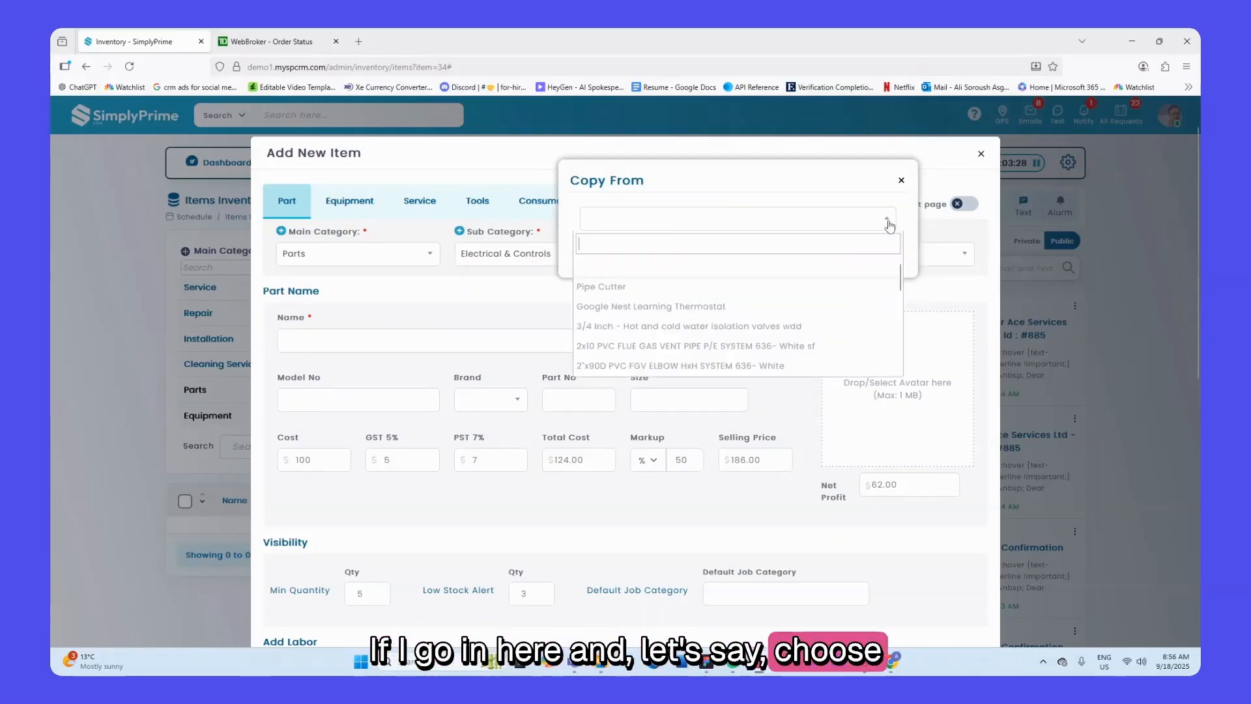
pyautogui.scroll(-2, 648, 352)
pyautogui.scroll(2, 647, 326)
pyautogui.click(649, 307)
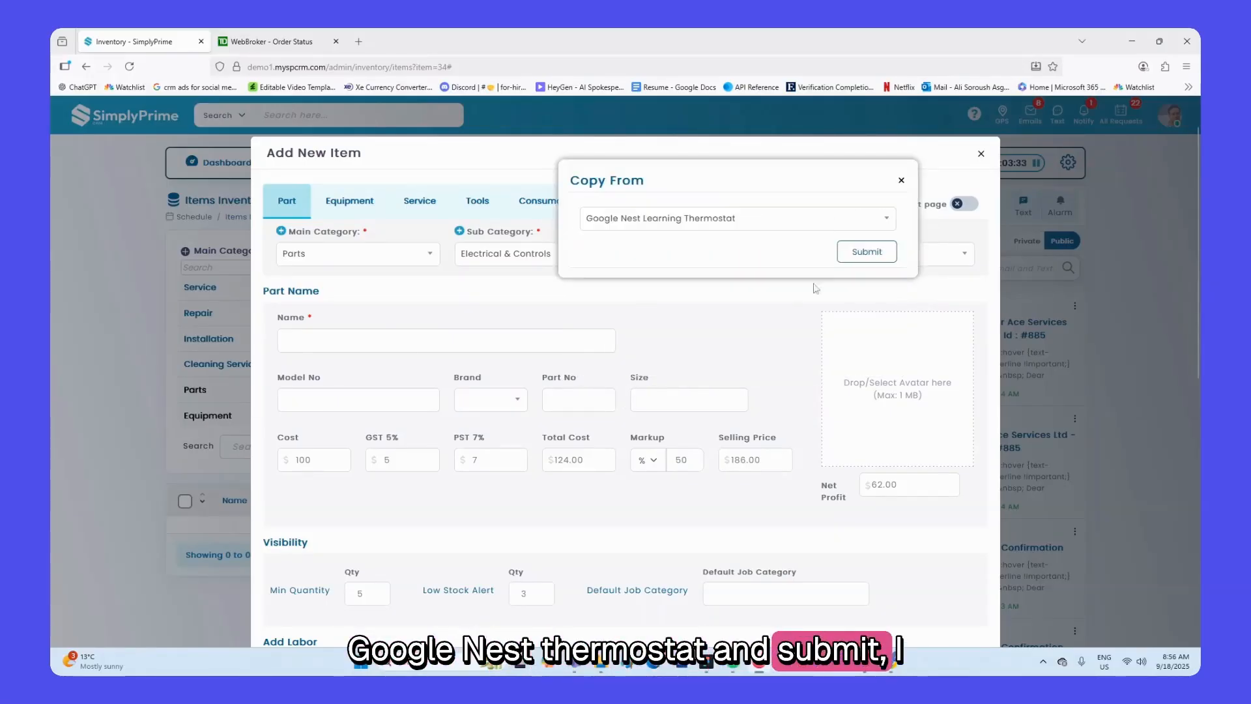
pyautogui.click(867, 252)
# Review the details copied from the thermostat throughout the part form
pyautogui.scroll(-1, 470, 454)
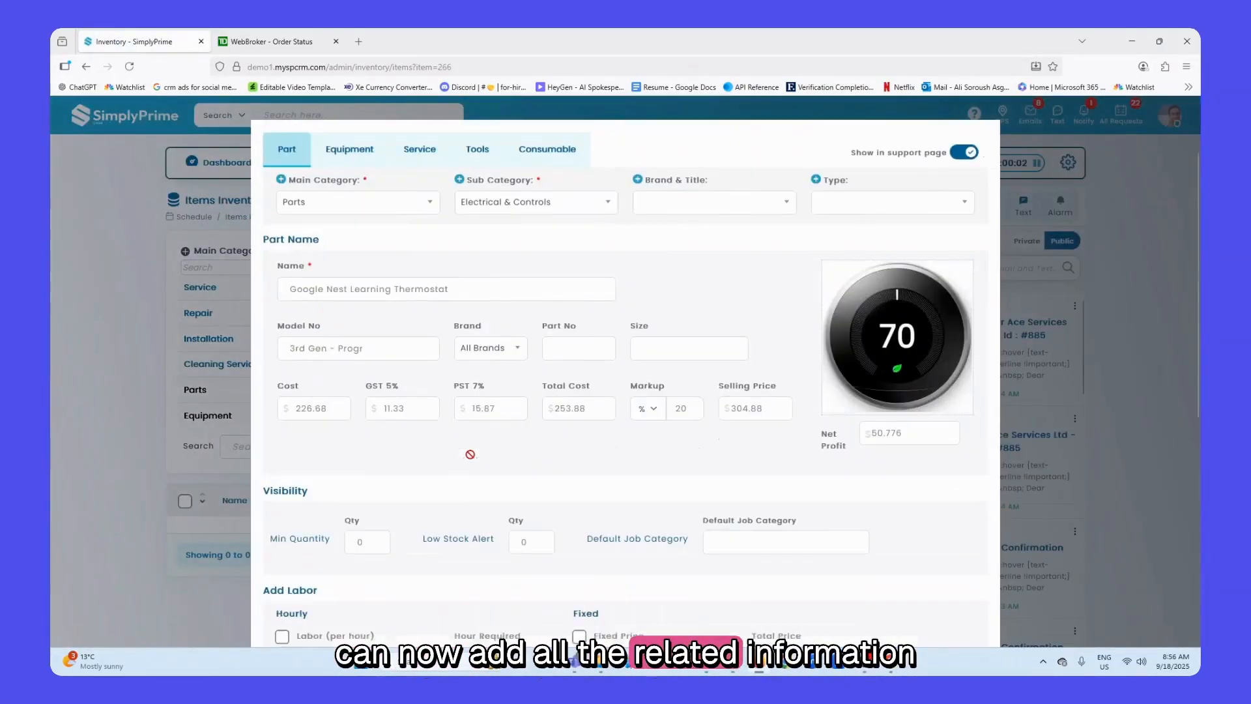
pyautogui.scroll(-5, 470, 455)
pyautogui.scroll(6, 486, 491)
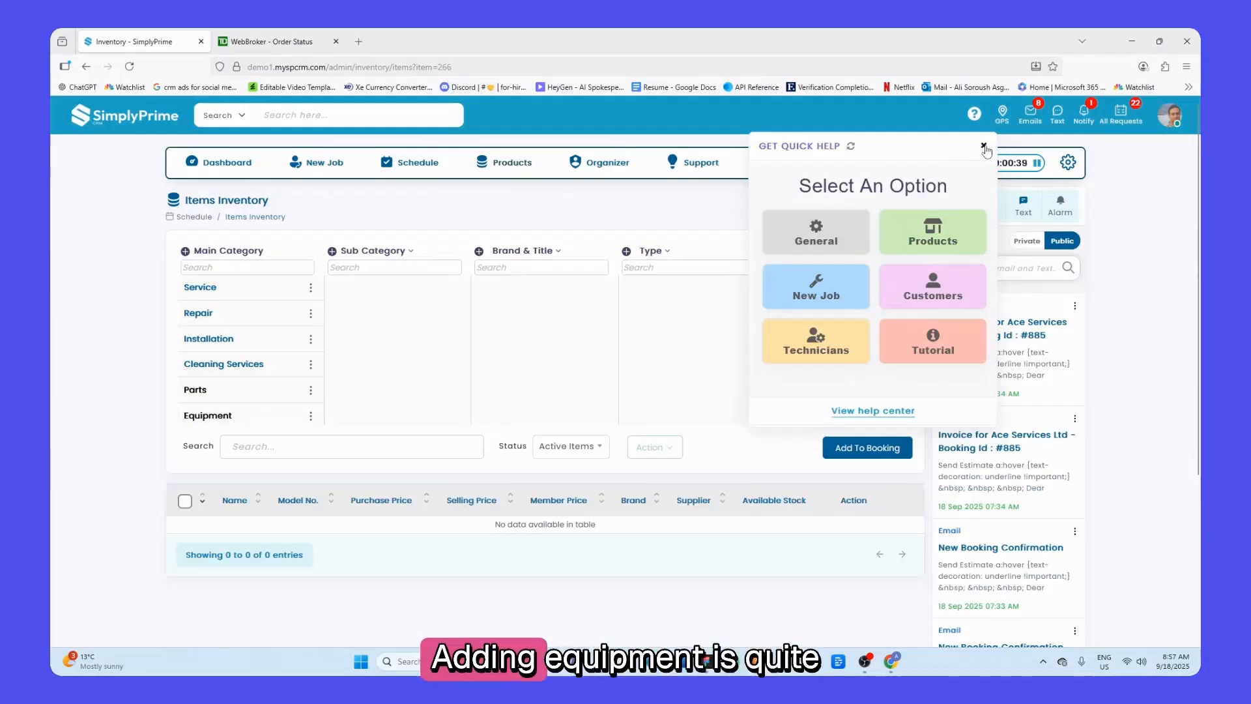
# Dismiss the quick help window and start a new inventory item of type Equipment
pyautogui.click(984, 147)
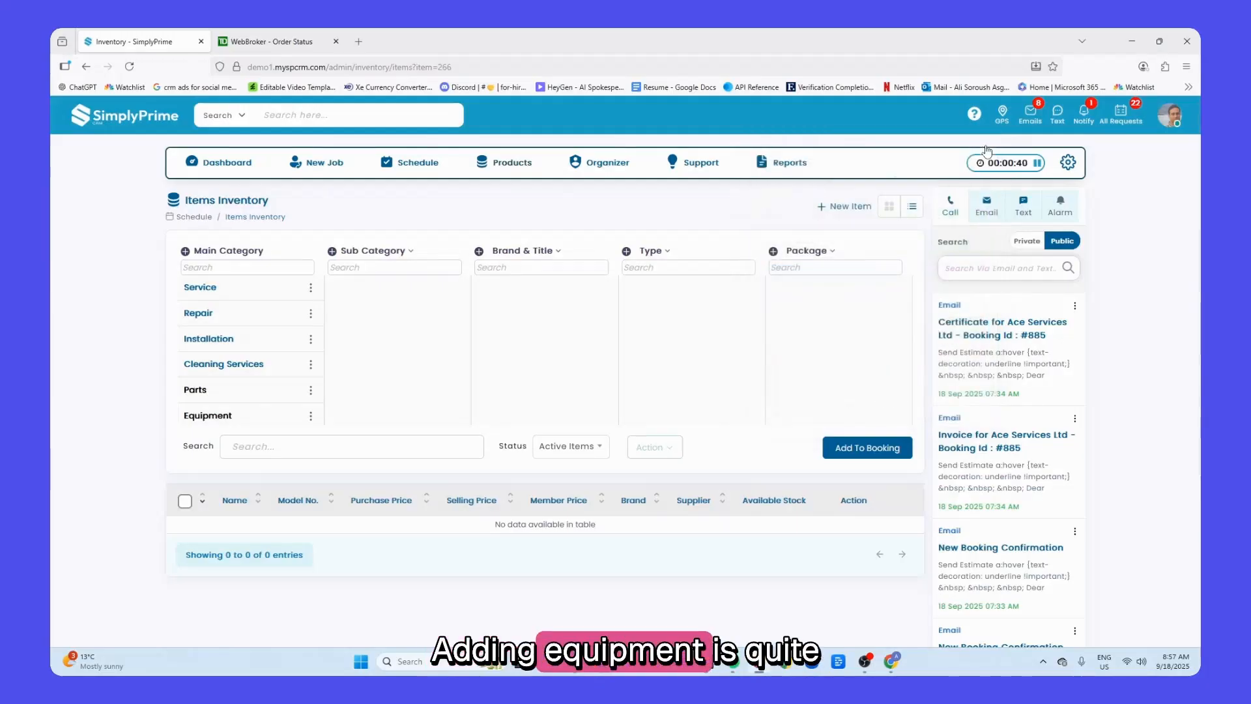
pyautogui.click(846, 206)
pyautogui.click(437, 232)
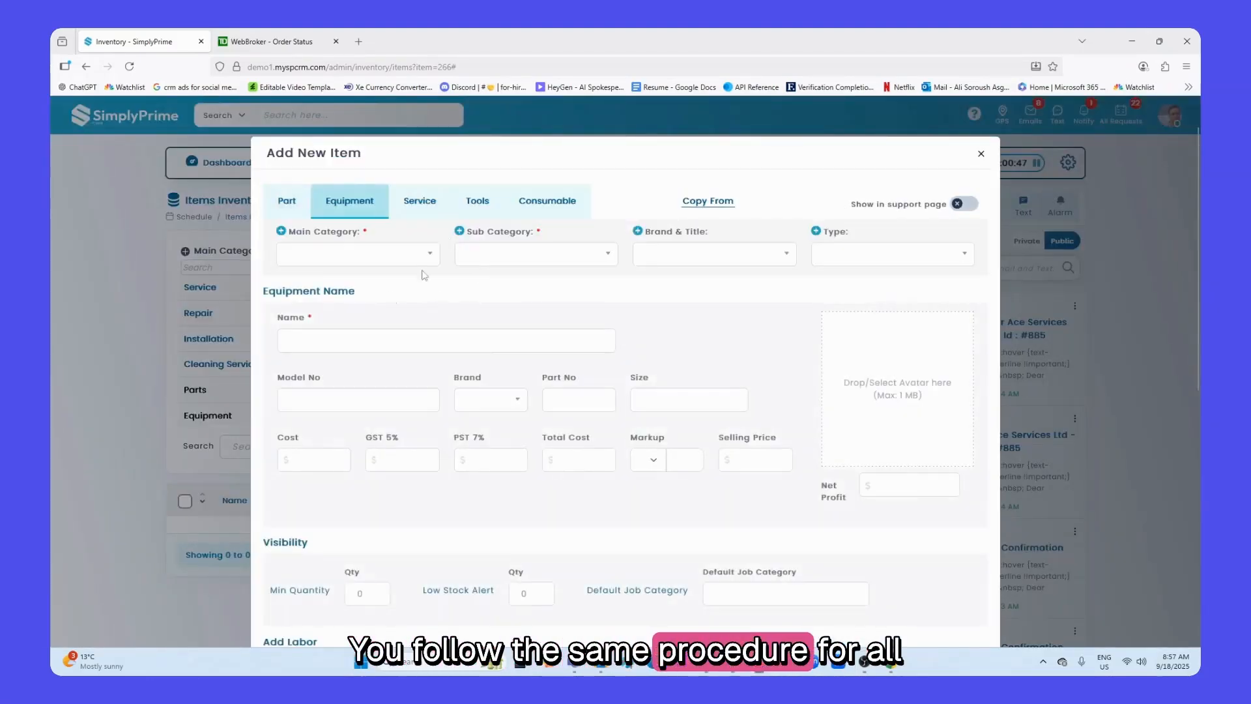
pyautogui.click(428, 259)
pyautogui.click(419, 252)
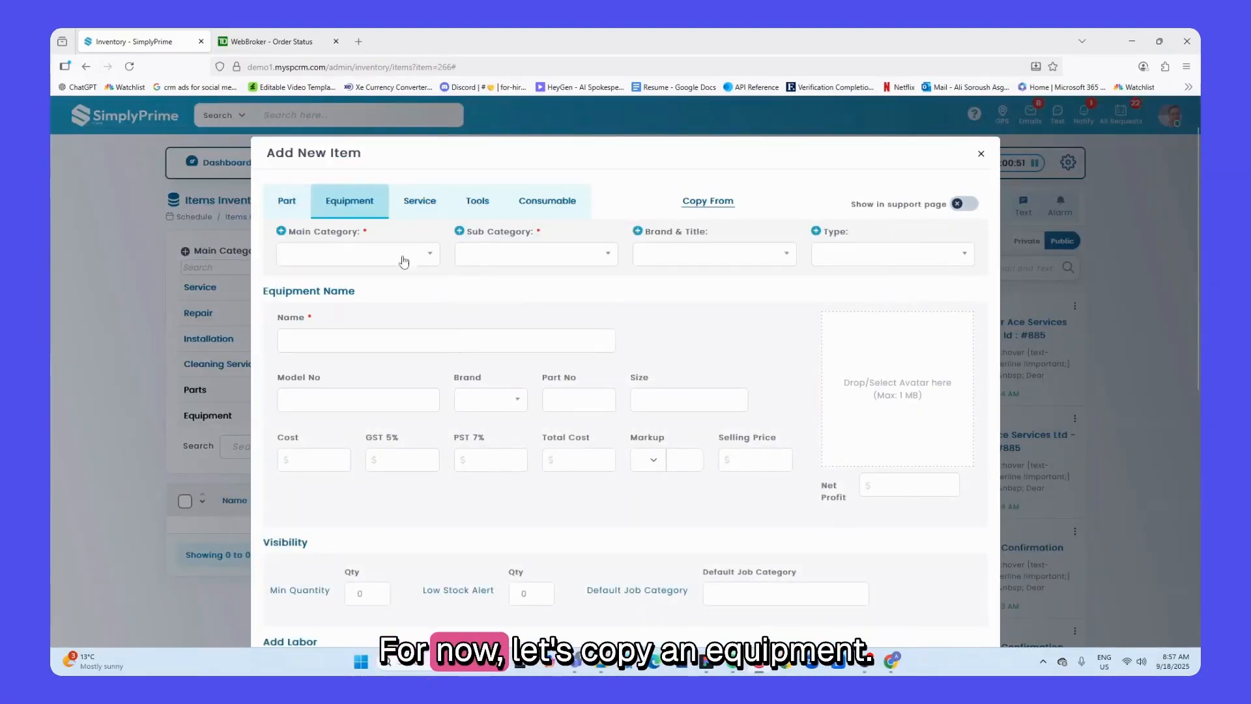
# Load the existing Navien Tankless 180 A201 into the equipment form with Copy From
pyautogui.scroll(-5, 664, 456)
pyautogui.scroll(5, 666, 456)
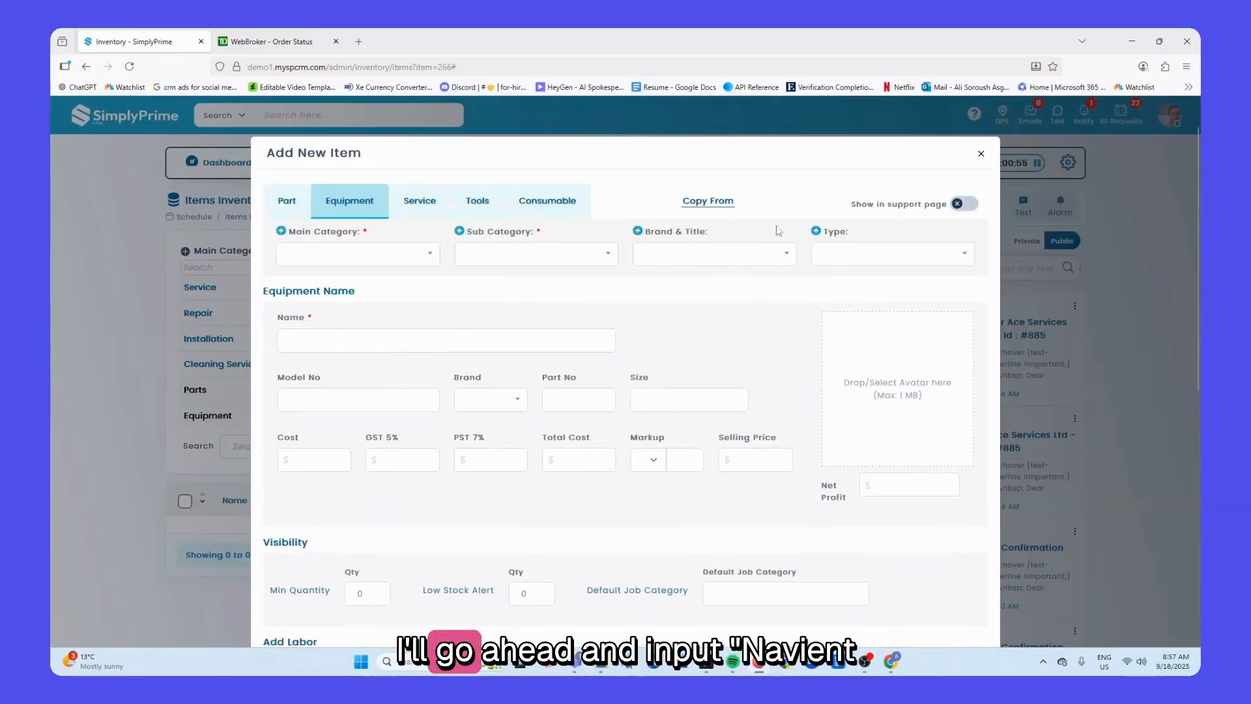
pyautogui.click(710, 204)
pyautogui.click(885, 218)
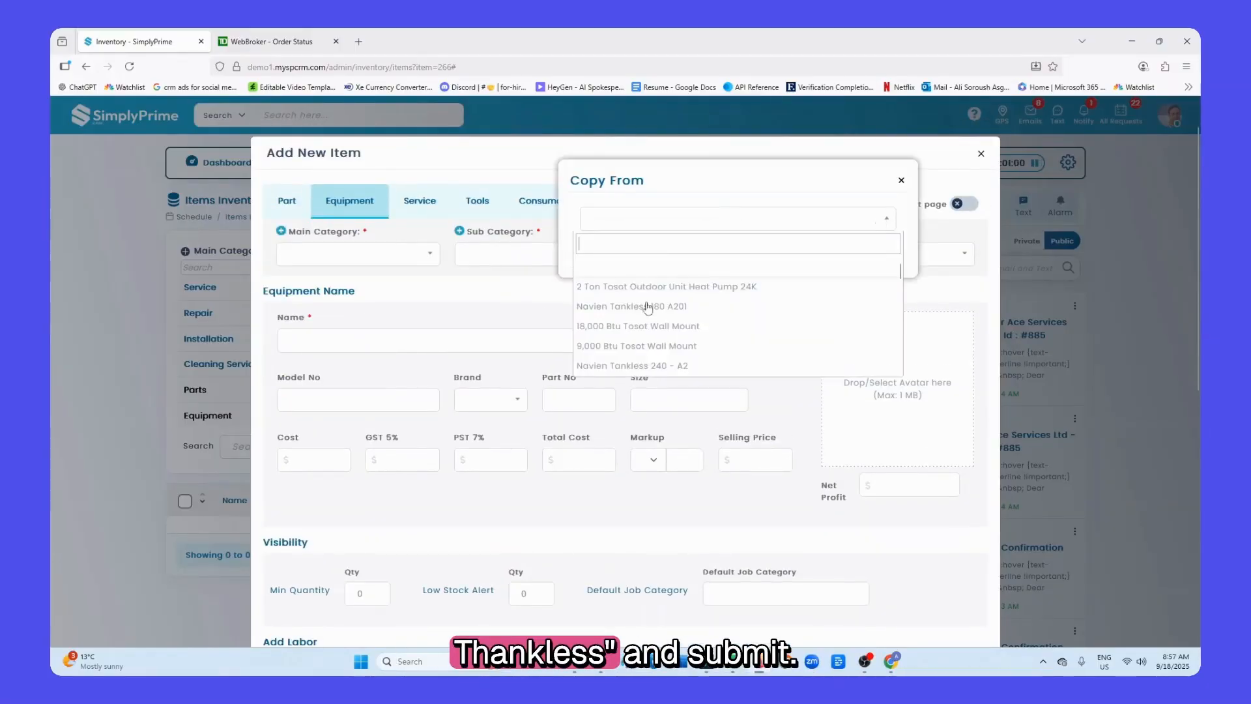
pyautogui.click(644, 307)
pyautogui.click(865, 249)
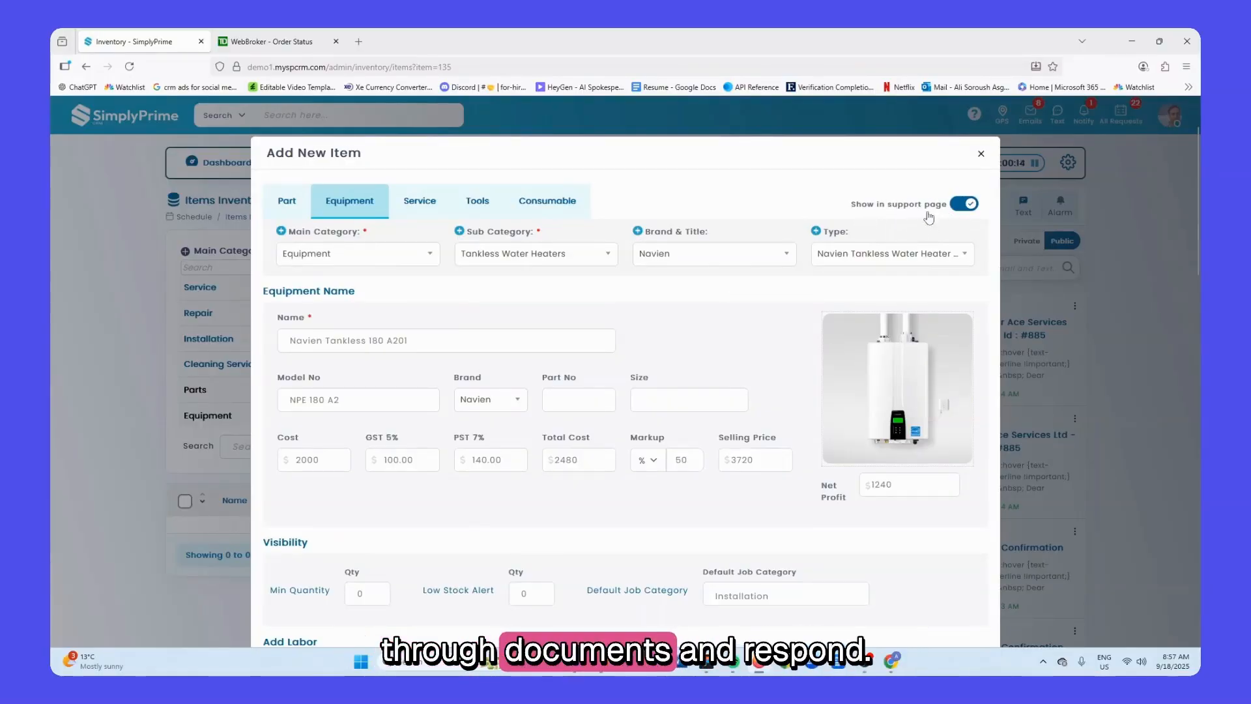
# Review the copied water heater's pricing, visibility, labor and attached document sections
pyautogui.scroll(-5, 714, 256)
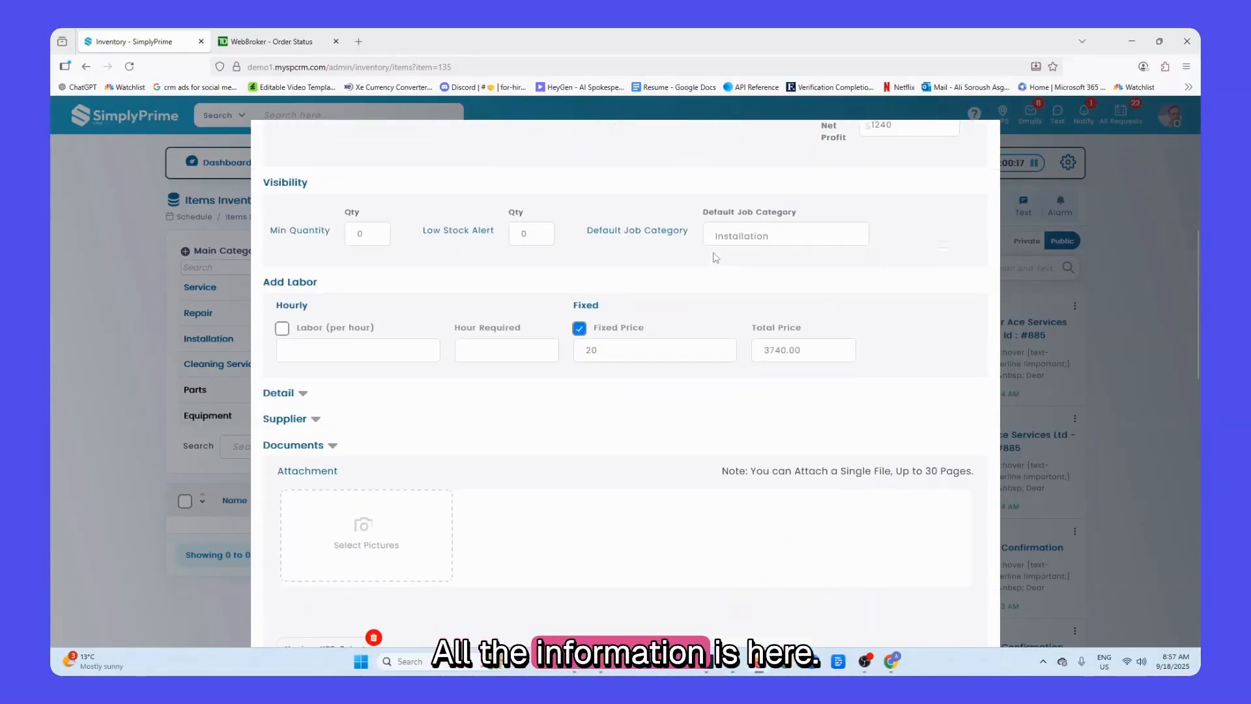
pyautogui.scroll(-1, 716, 257)
pyautogui.scroll(3, 716, 258)
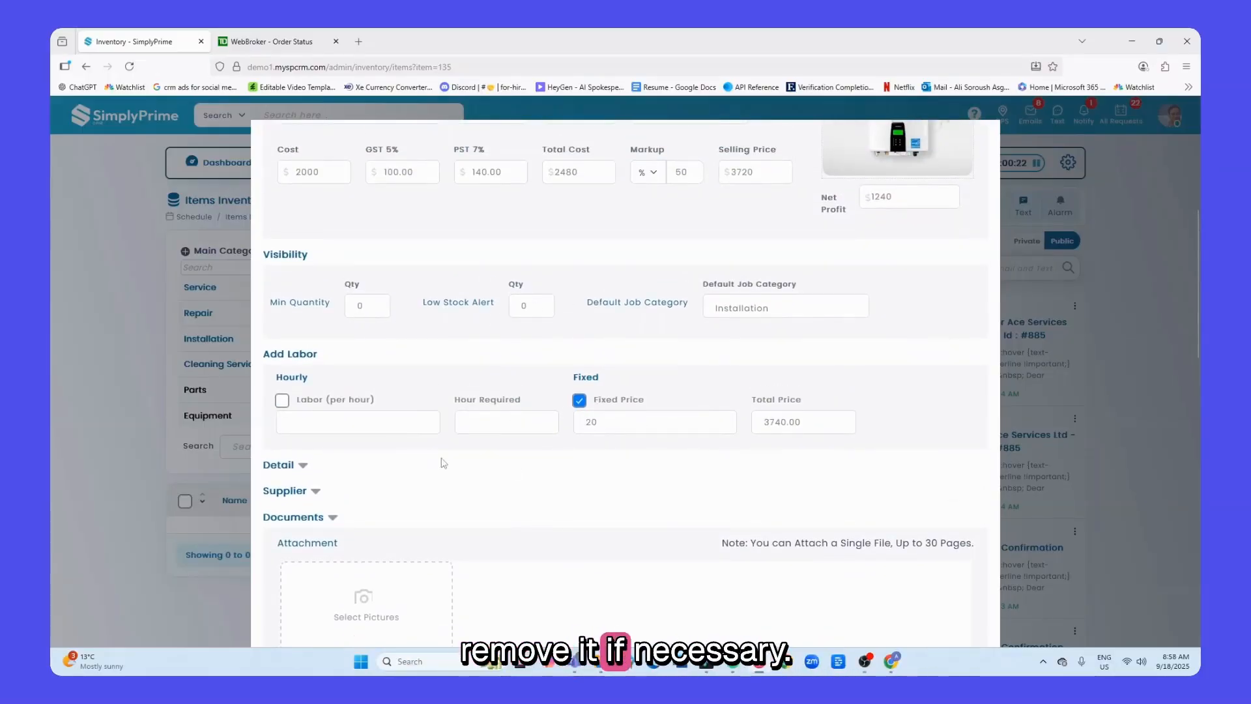
# Remove the fixed labor price from the copied water heater
pyautogui.scroll(-1, 456, 456)
pyautogui.click(608, 353)
pyautogui.press('BackSpace')
pyautogui.press('BackSpace')
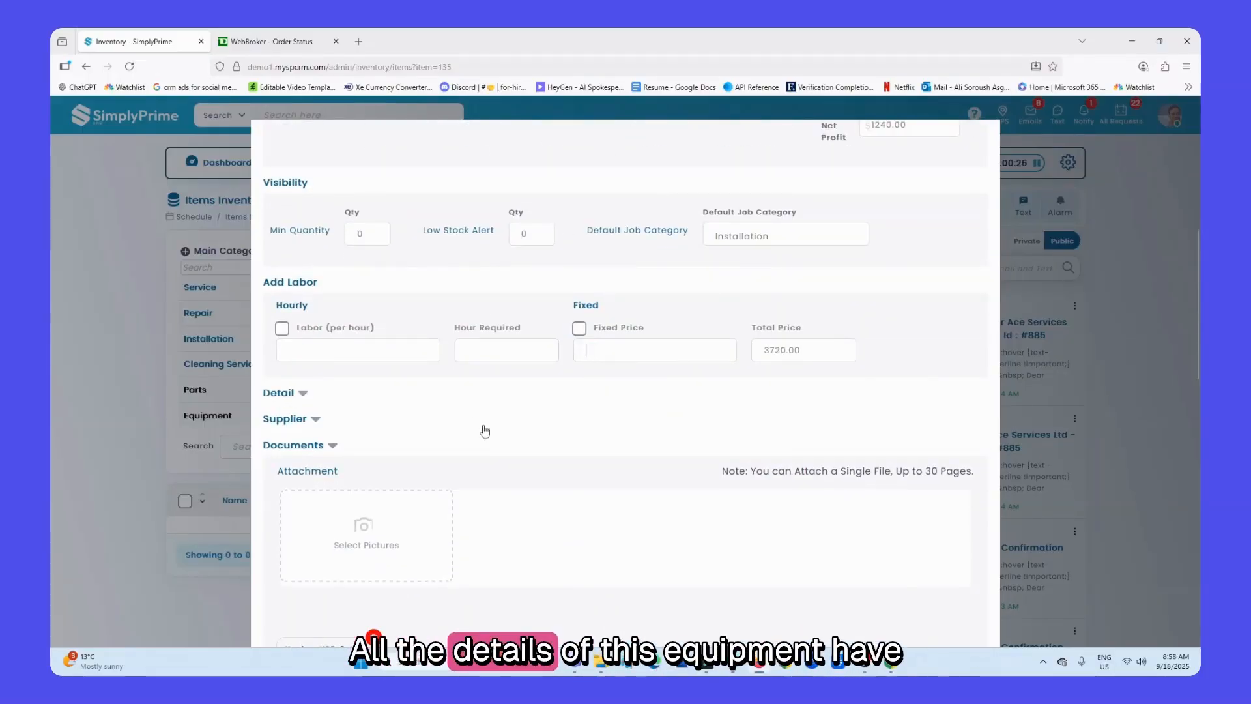
# Examine the copied water heater's technical details, supplier, attached documents, description and installation material list
pyautogui.click(301, 395)
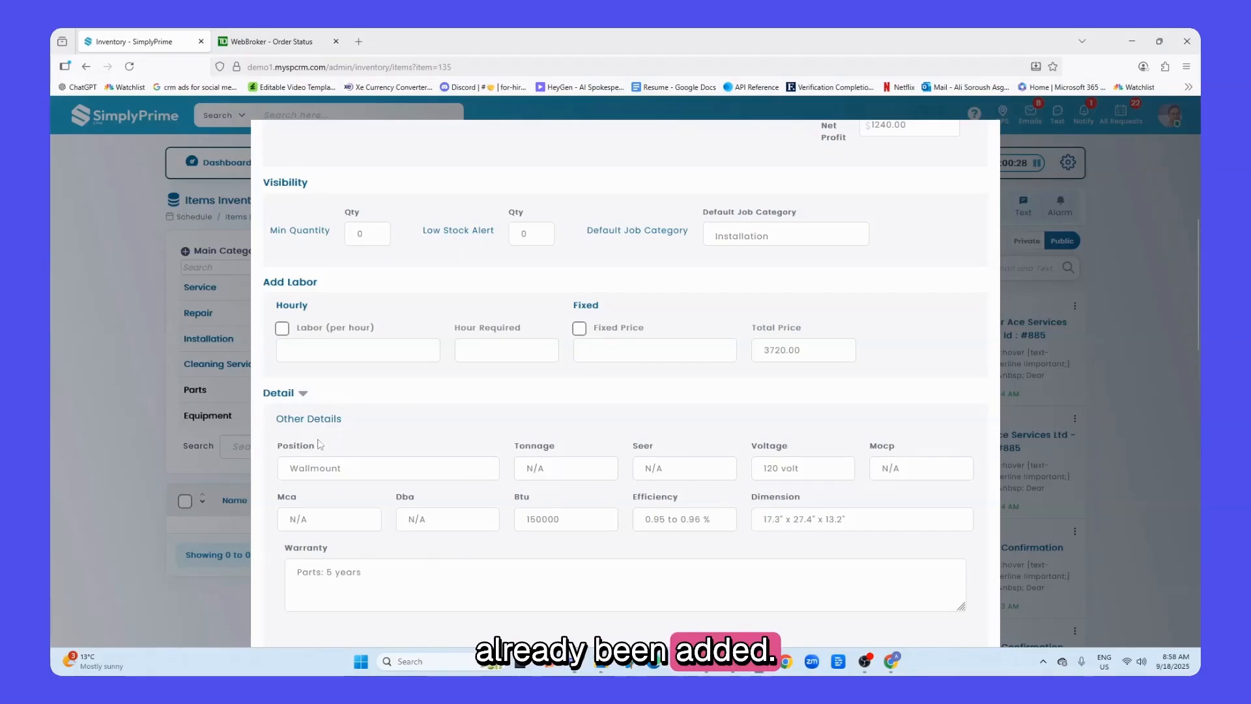
pyautogui.scroll(-2, 462, 474)
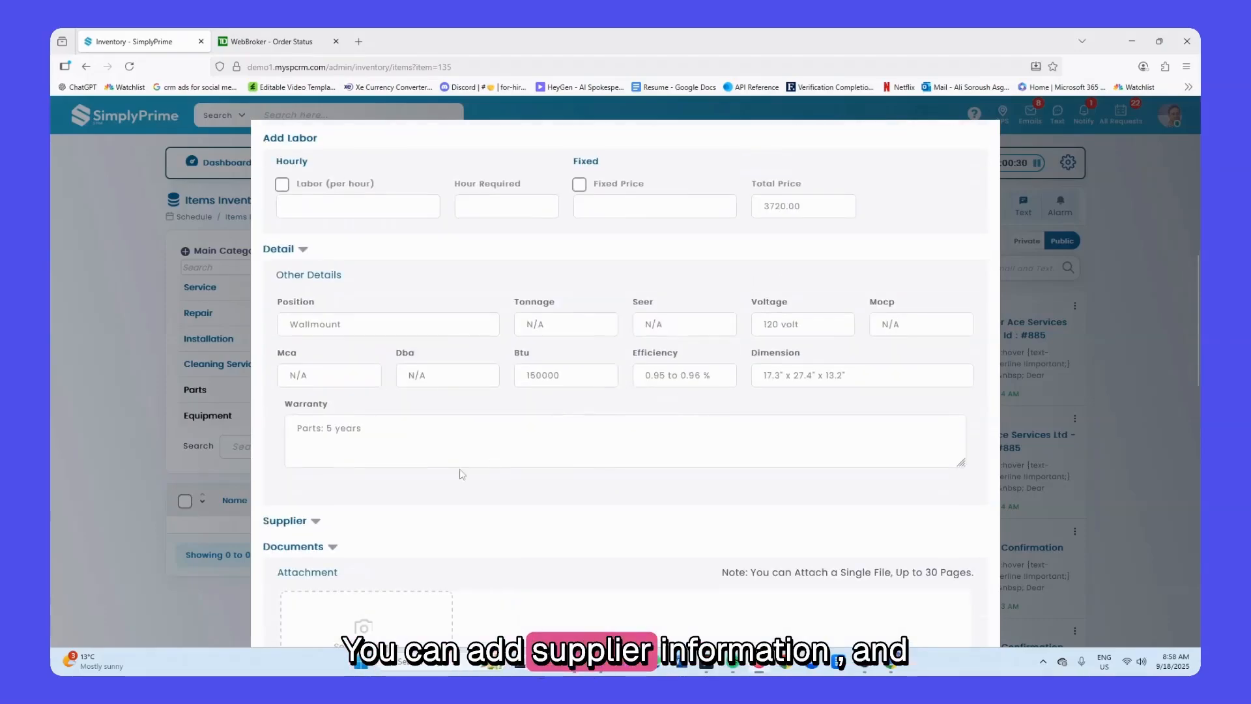
pyautogui.click(316, 521)
pyautogui.scroll(-5, 472, 495)
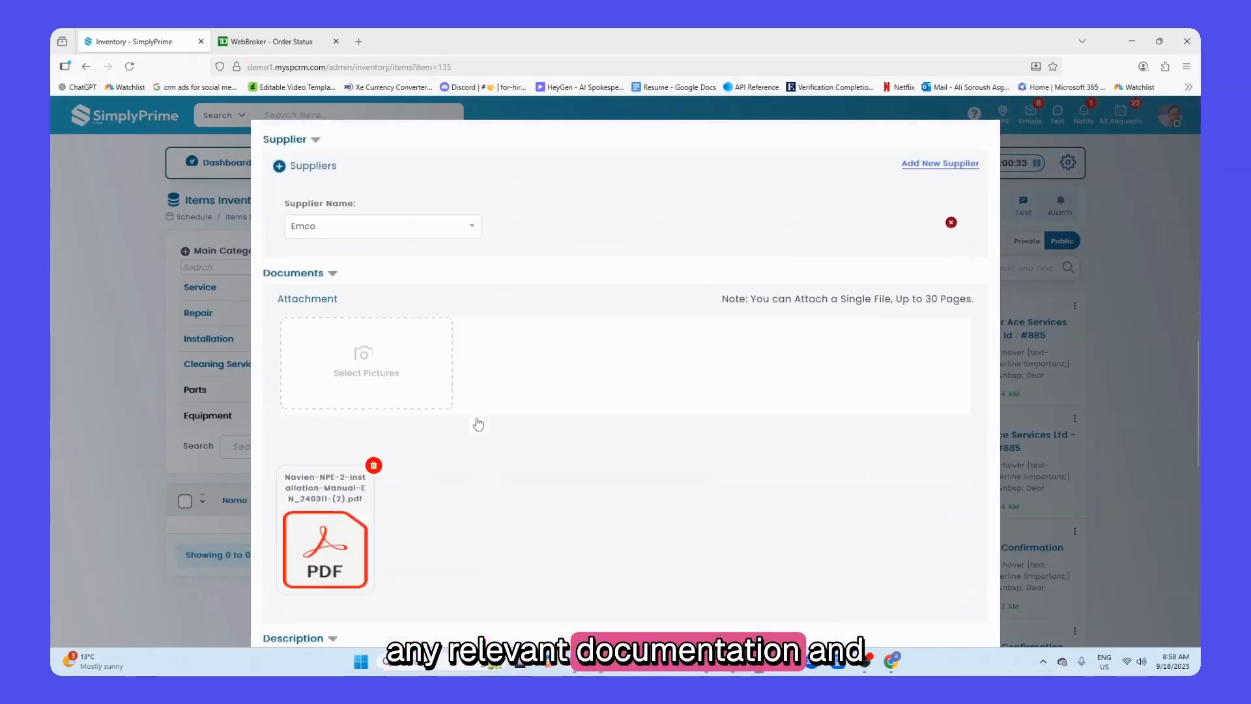
pyautogui.scroll(-1, 479, 424)
pyautogui.scroll(-3, 361, 486)
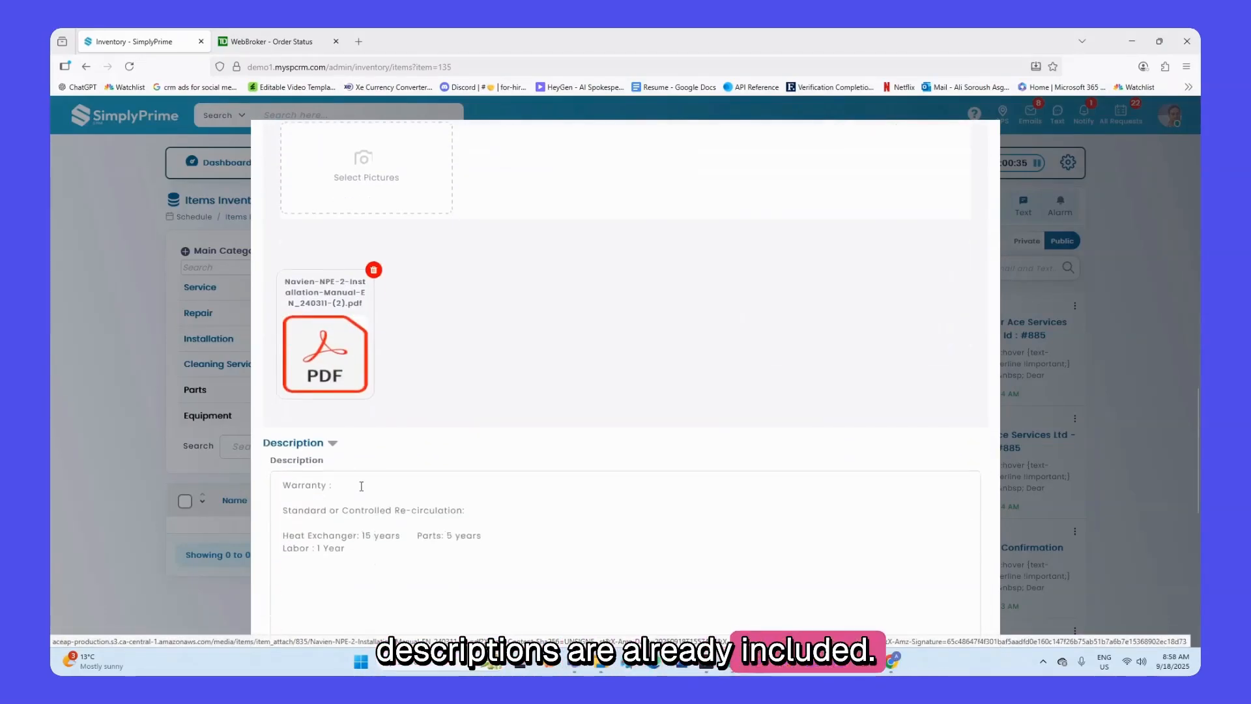
pyautogui.scroll(-1, 361, 487)
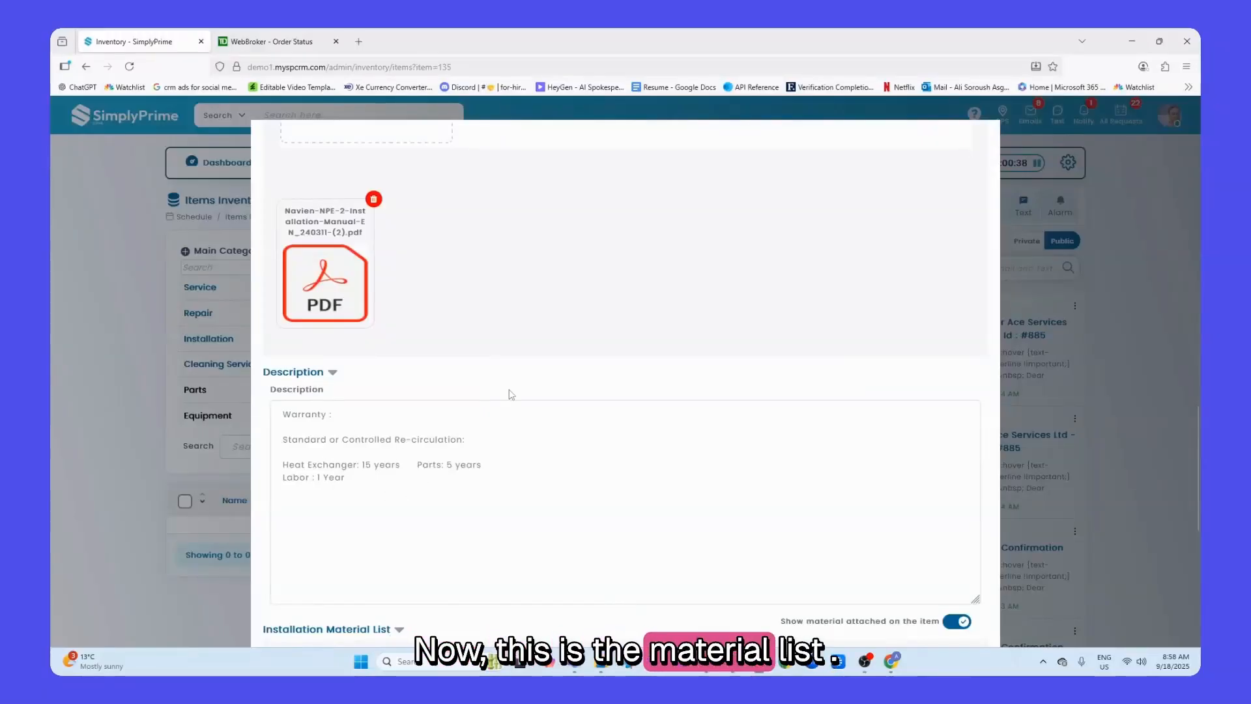
pyautogui.scroll(-4, 510, 393)
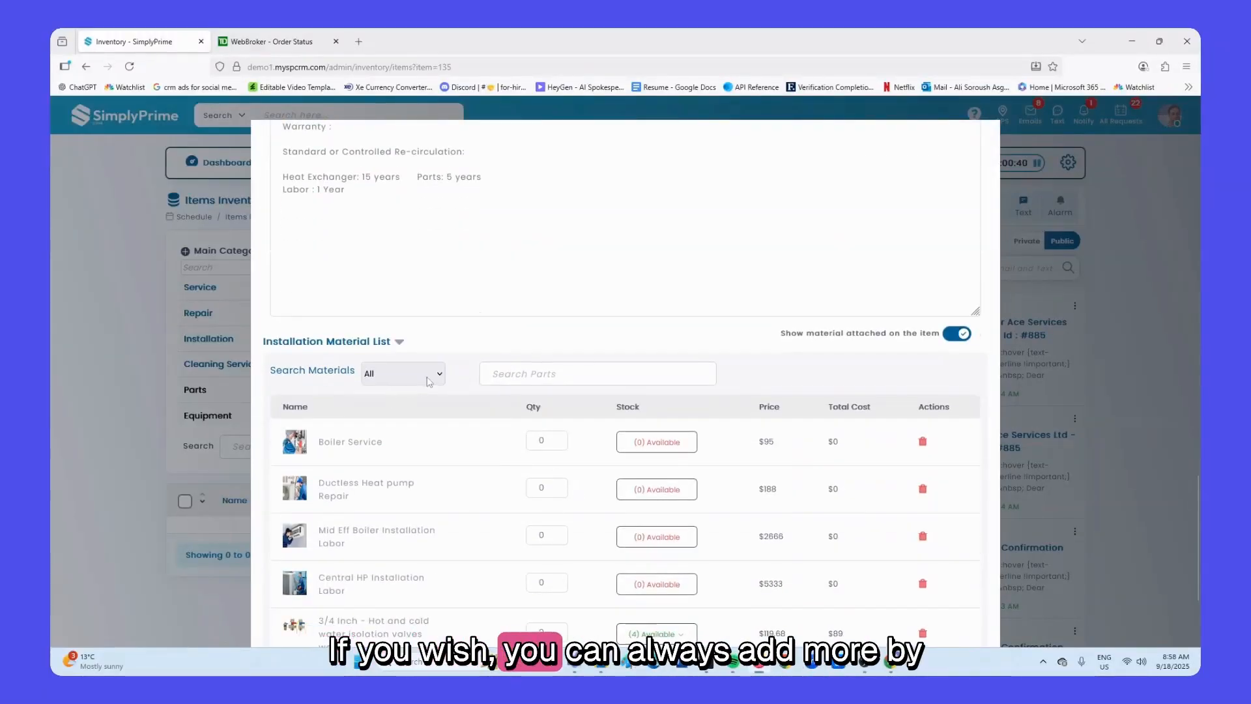
# Search the installation materials for "tankless" and open the choice of material types
pyautogui.click(526, 376)
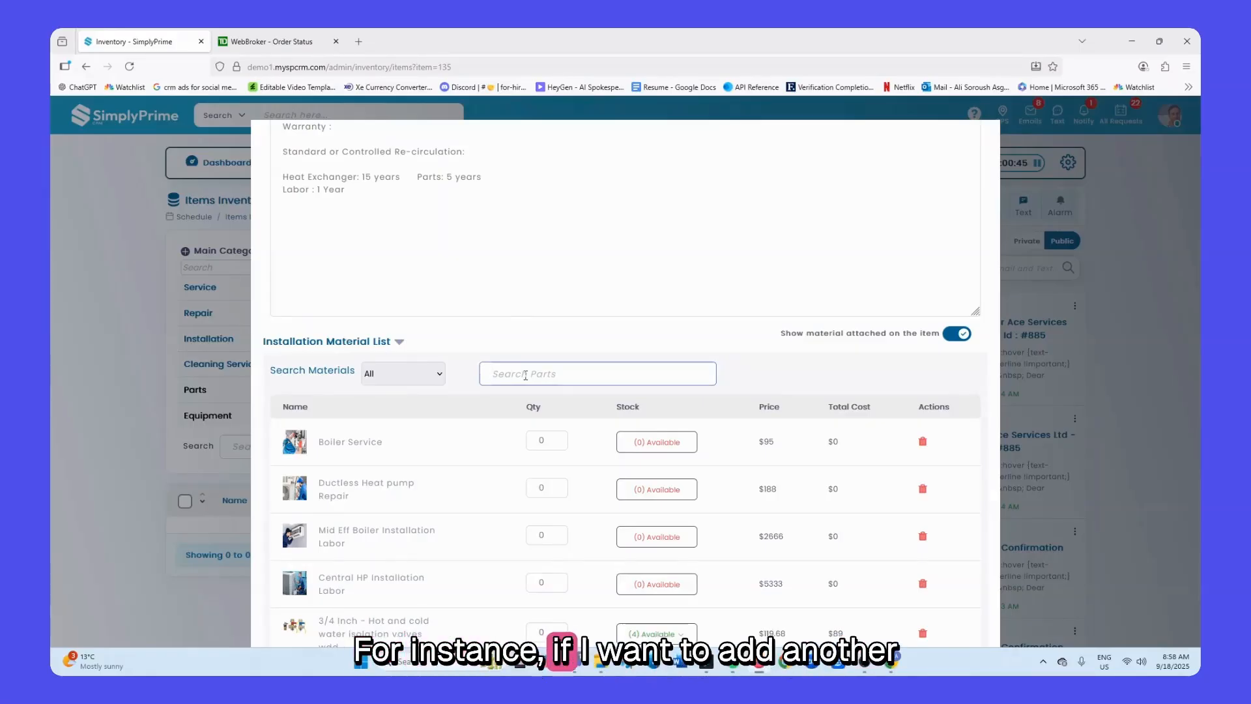
pyautogui.write('tankle')
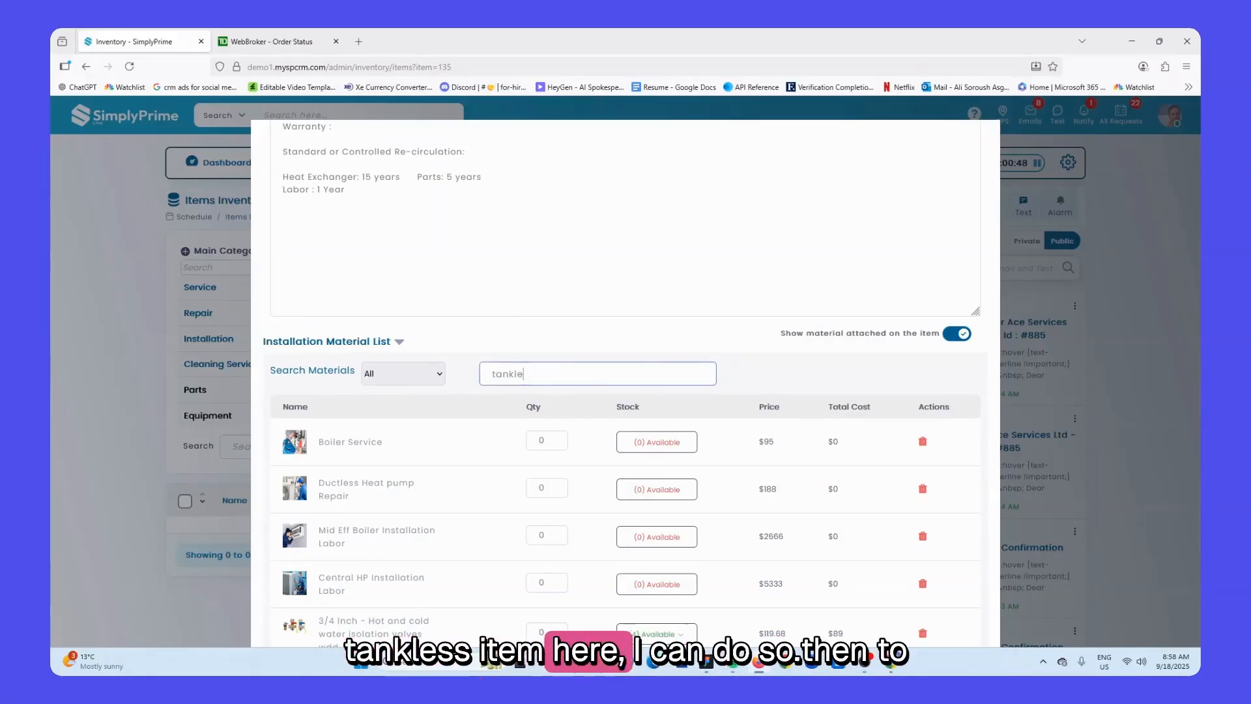
pyautogui.write('ss')
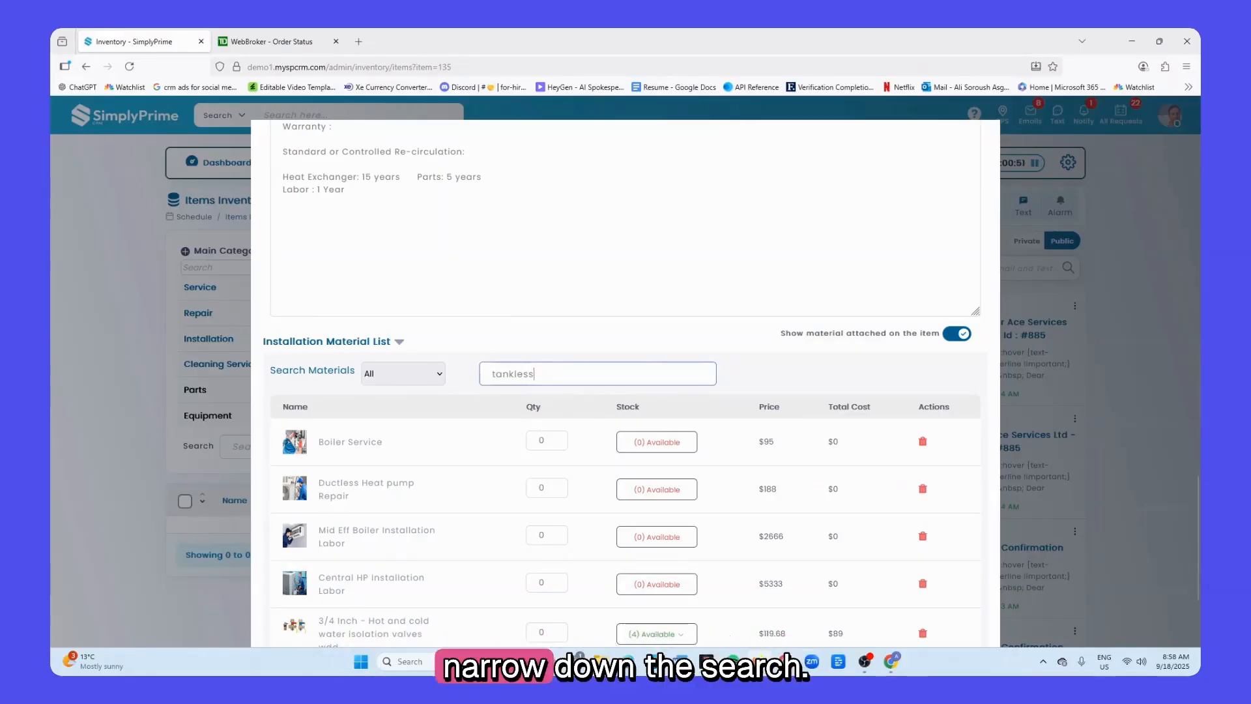
pyautogui.scroll(-4, 559, 416)
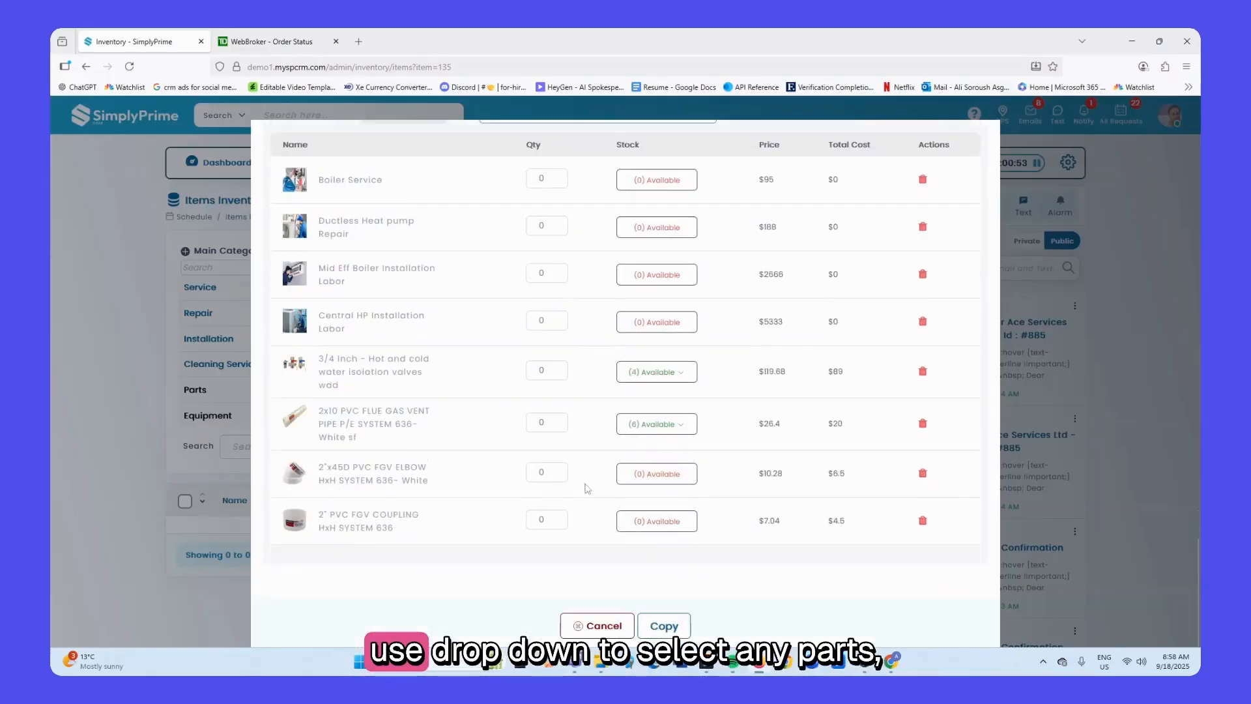
pyautogui.scroll(4, 647, 538)
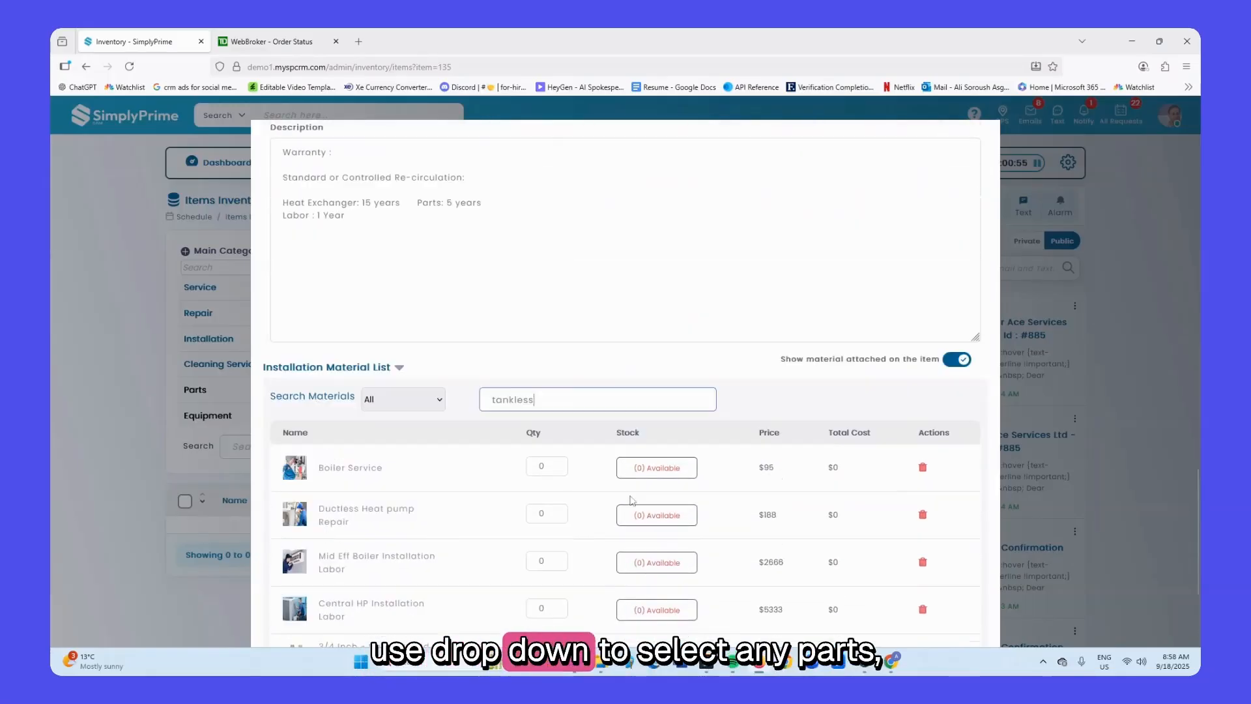
pyautogui.click(440, 408)
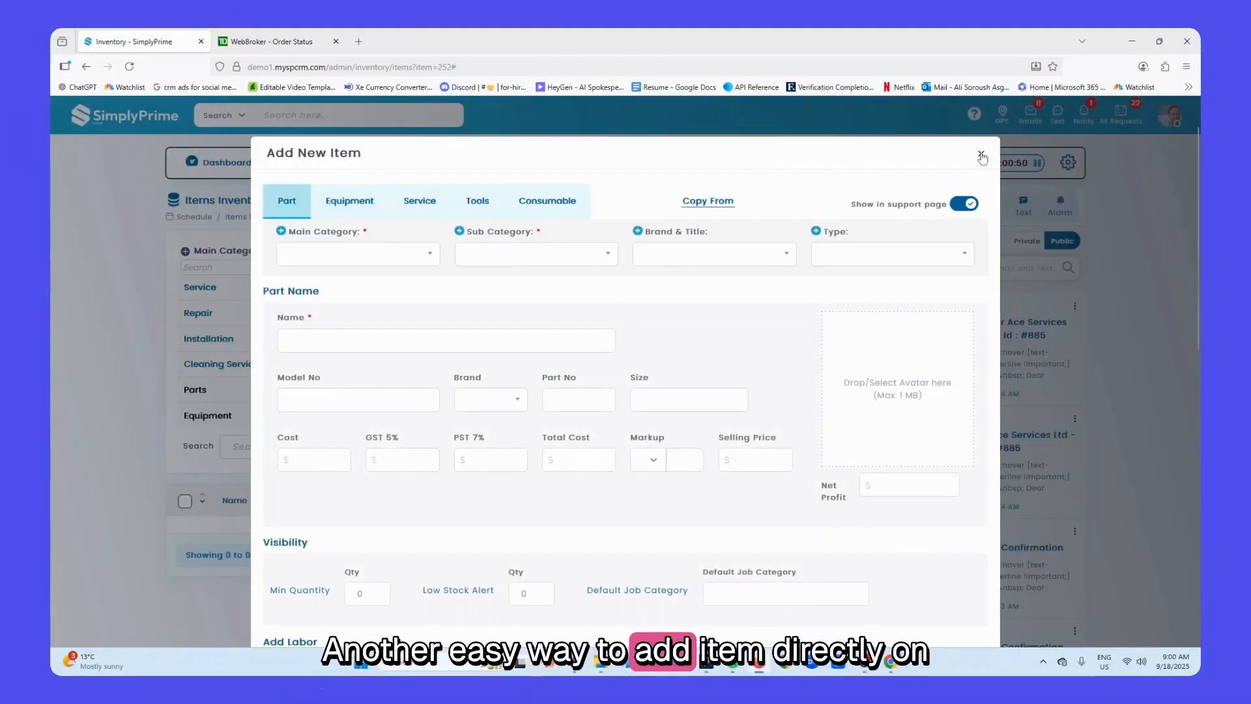
# Close the empty item form and start a new Service-type item directly from the Service main category
pyautogui.click(982, 158)
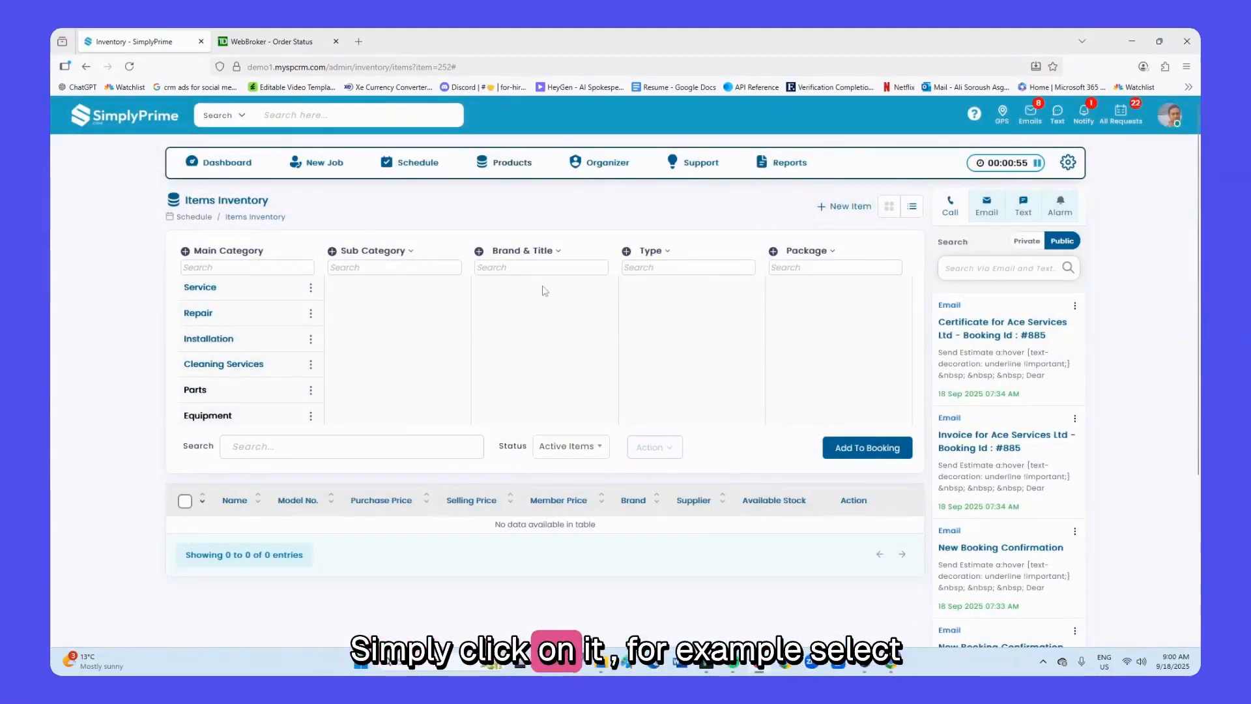
pyautogui.click(239, 295)
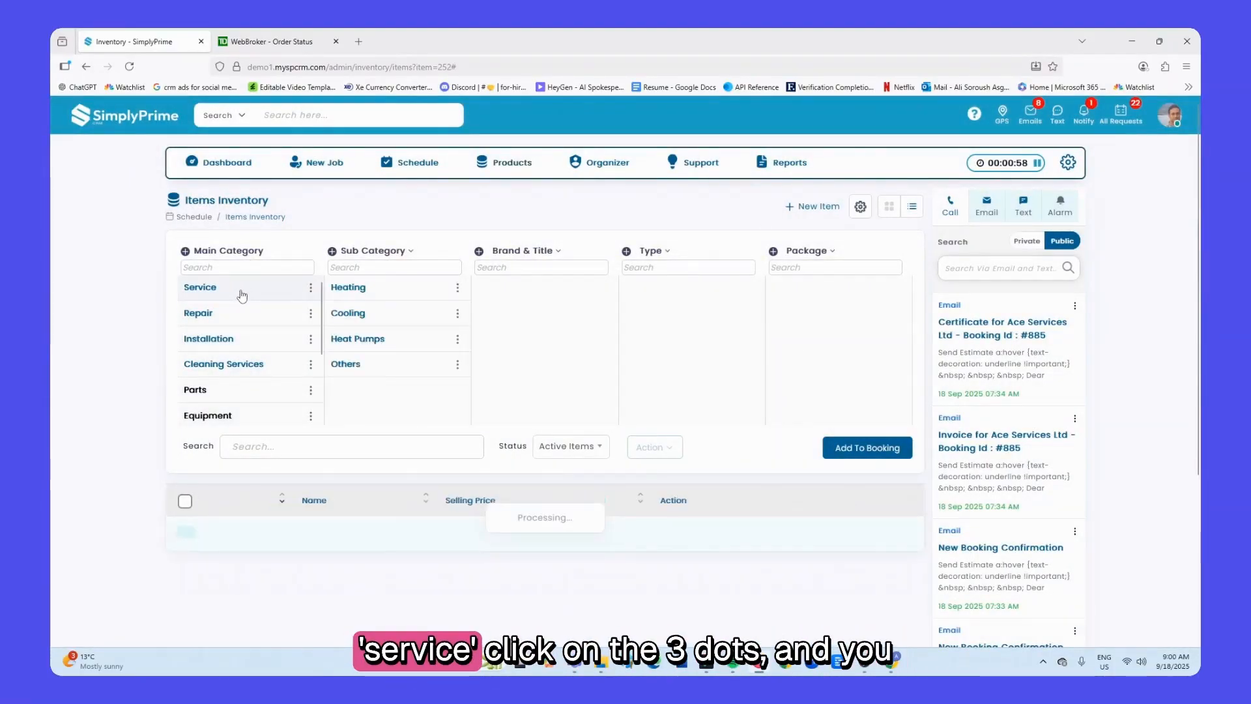
pyautogui.click(311, 288)
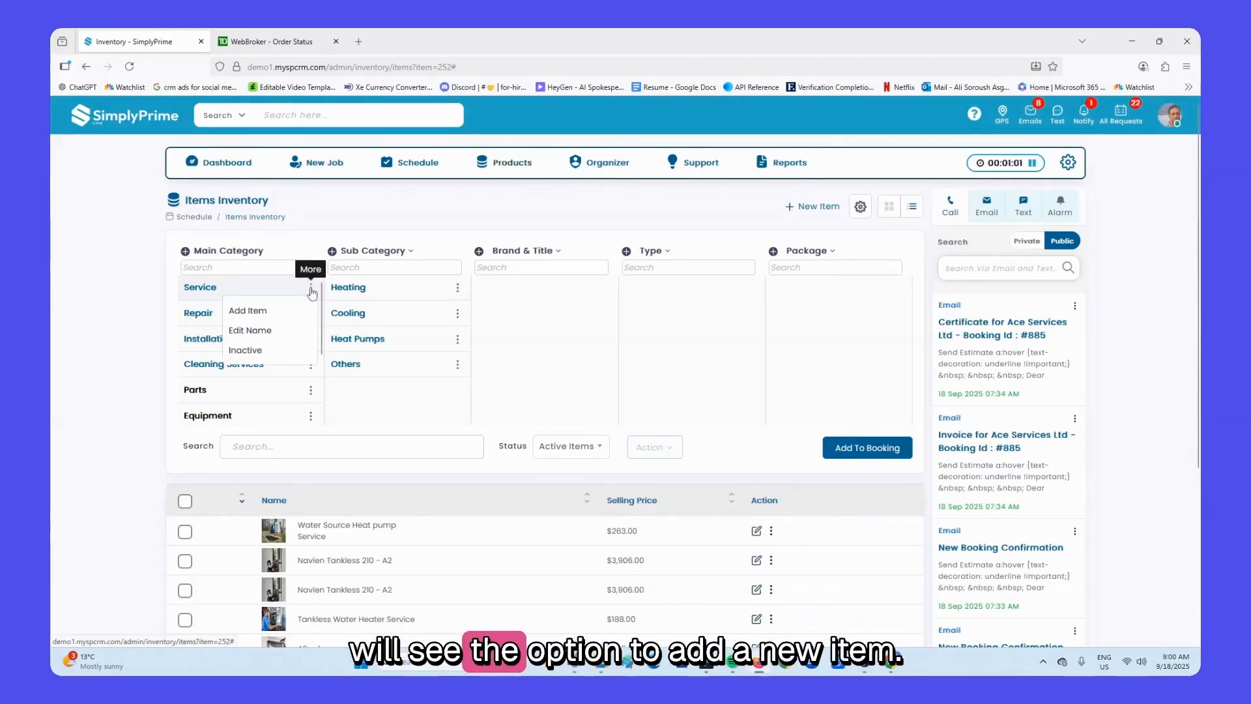
pyautogui.click(264, 312)
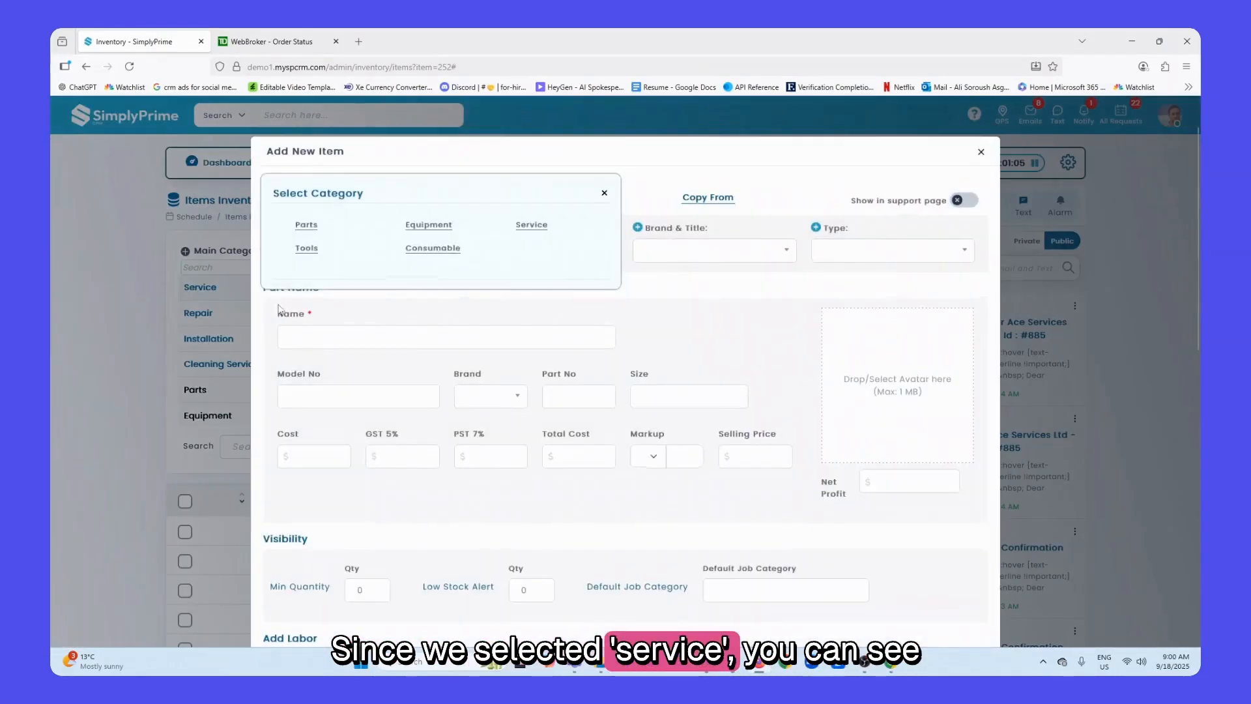
pyautogui.click(536, 227)
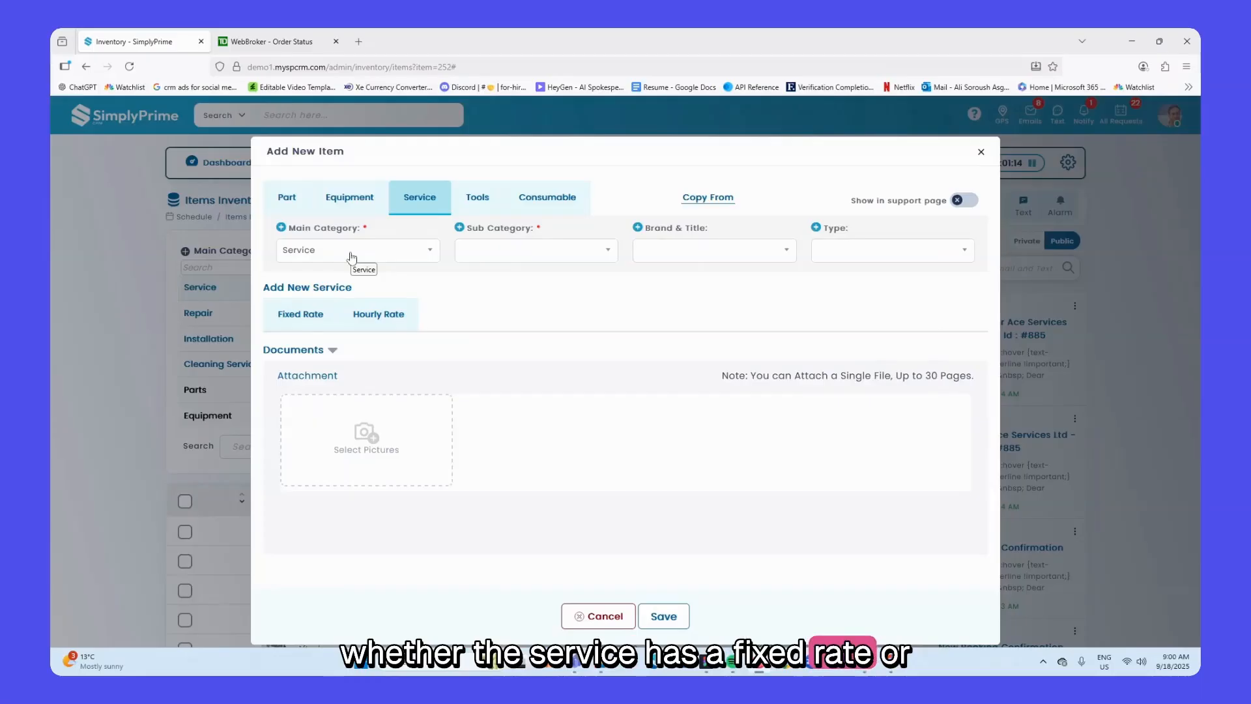
# View the fixed-rate and hourly-rate fields for the new service and cancel the item
pyautogui.click(299, 318)
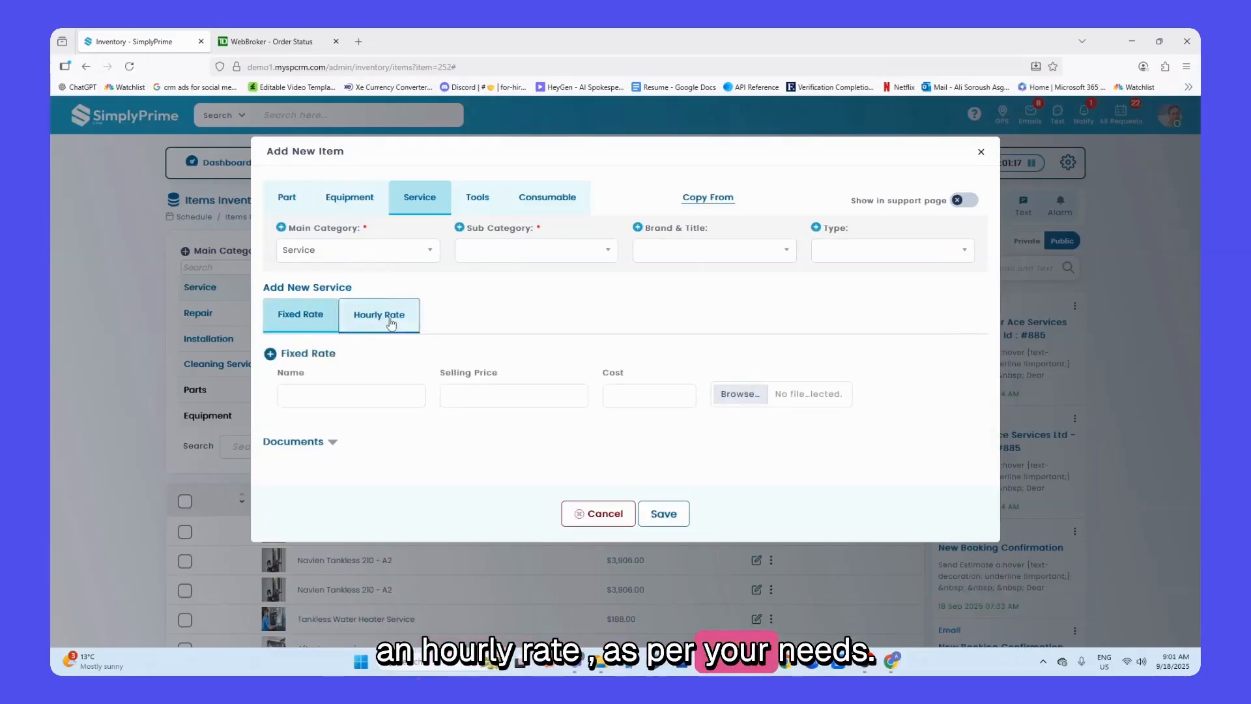
pyautogui.click(391, 319)
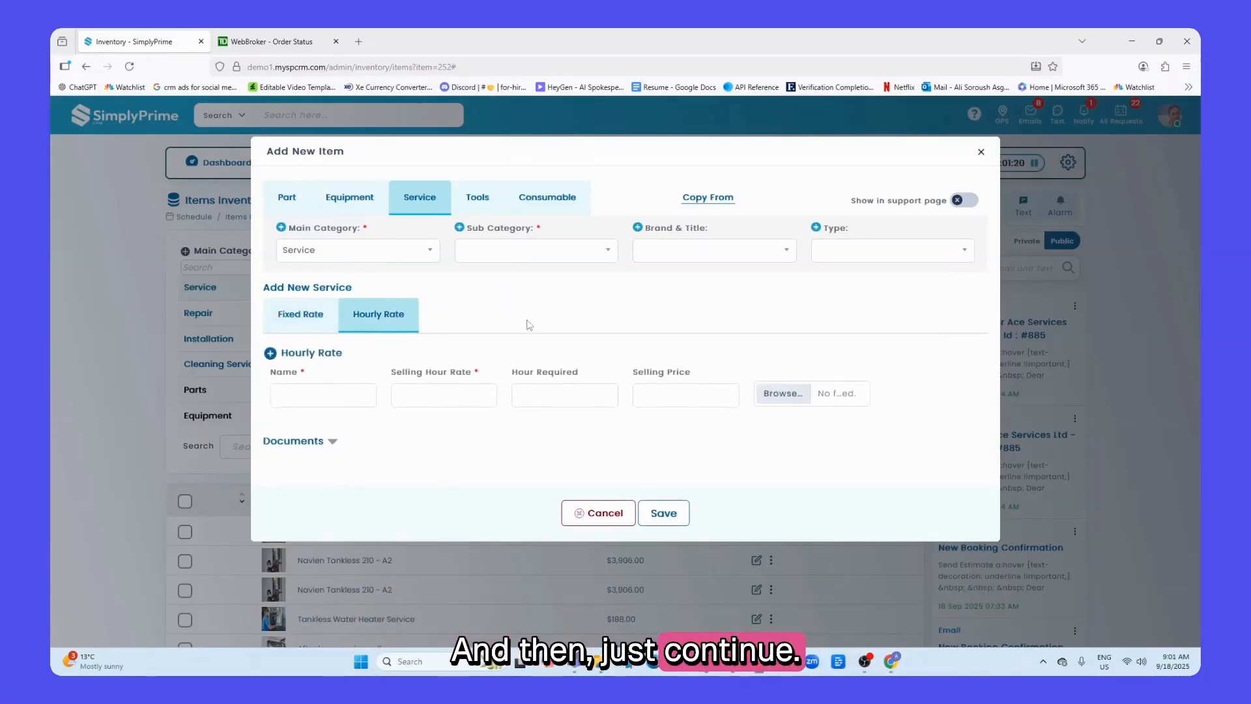
pyautogui.click(605, 513)
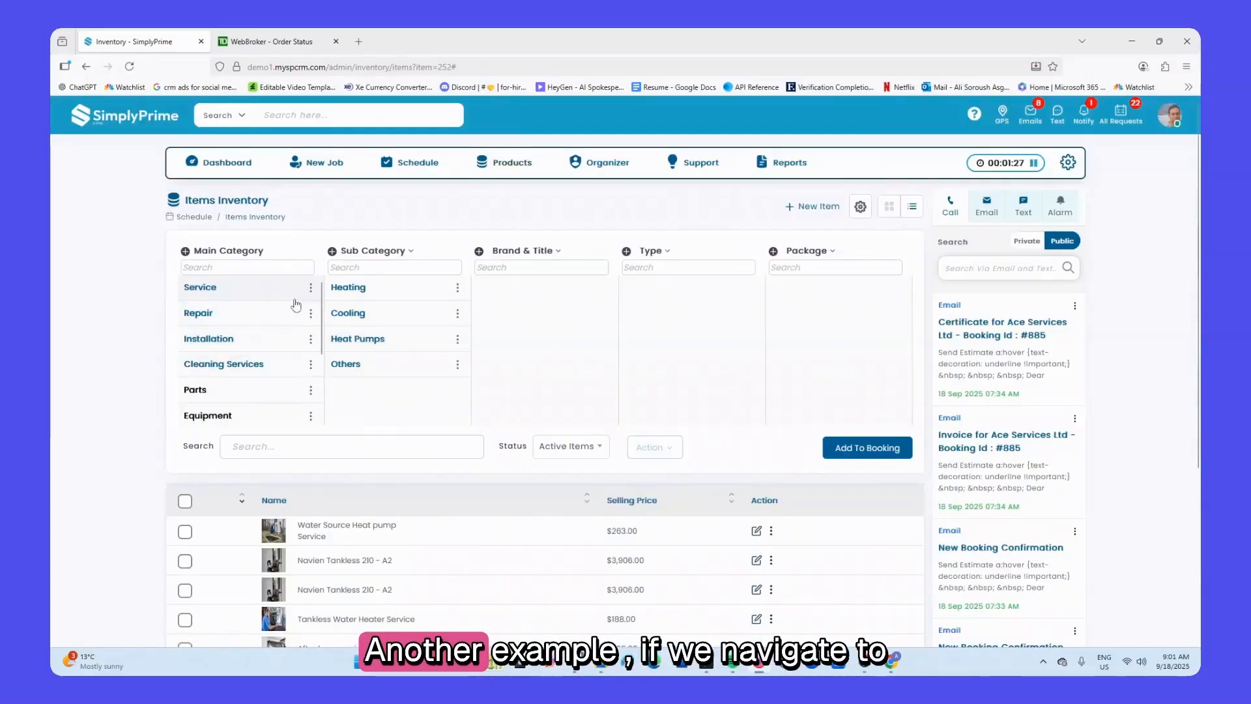
# Start a new part from the Navien Tankless Water Heater All models type under Equipment, Tankless Water Heaters, Navien
pyautogui.click(246, 418)
pyautogui.click(428, 348)
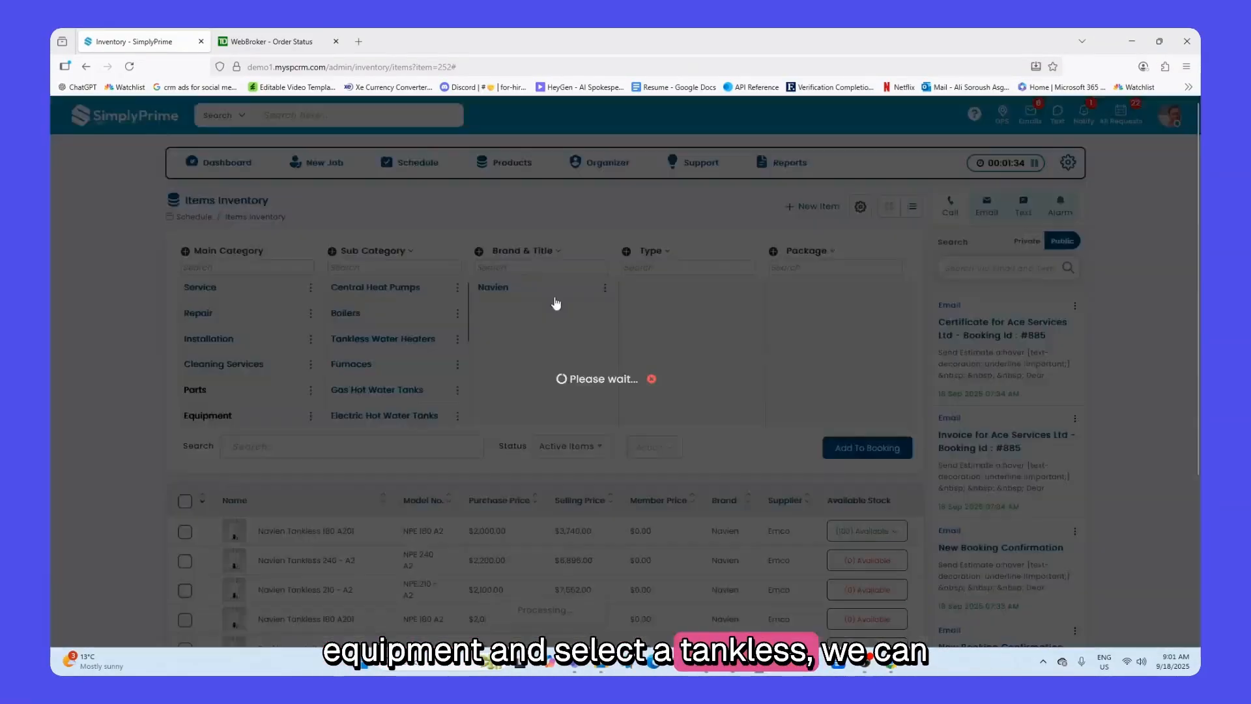
pyautogui.click(752, 295)
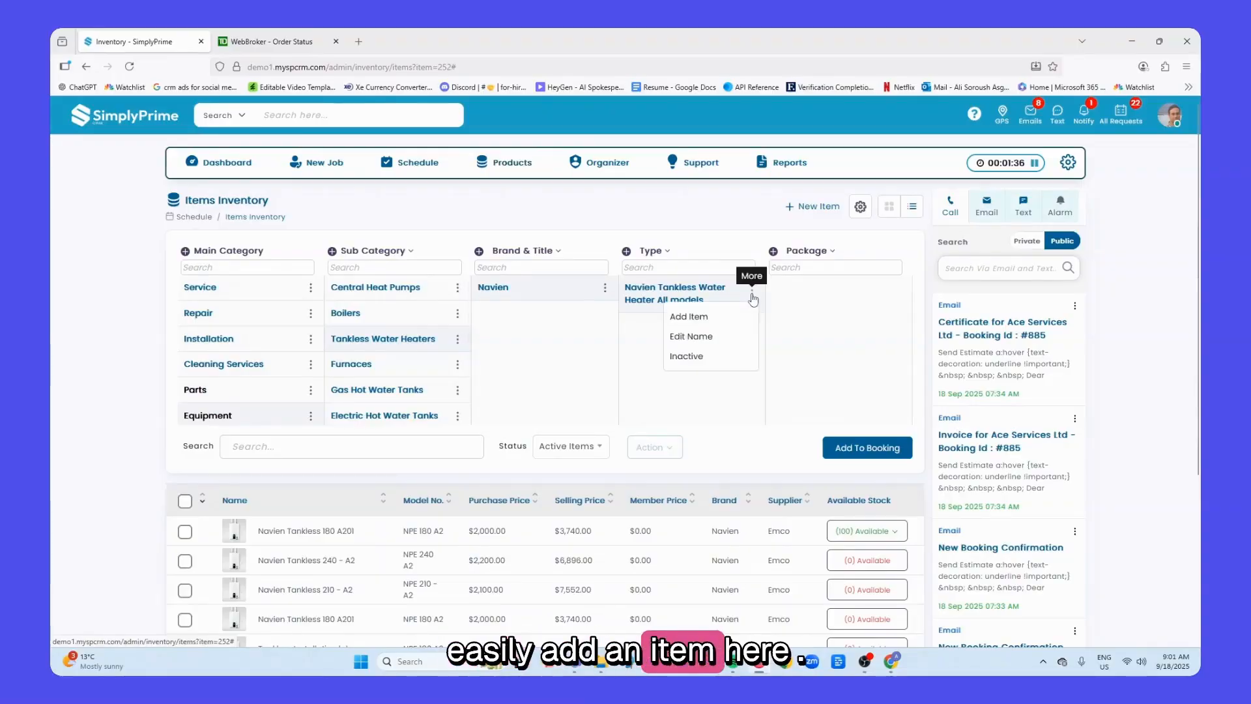
pyautogui.click(685, 318)
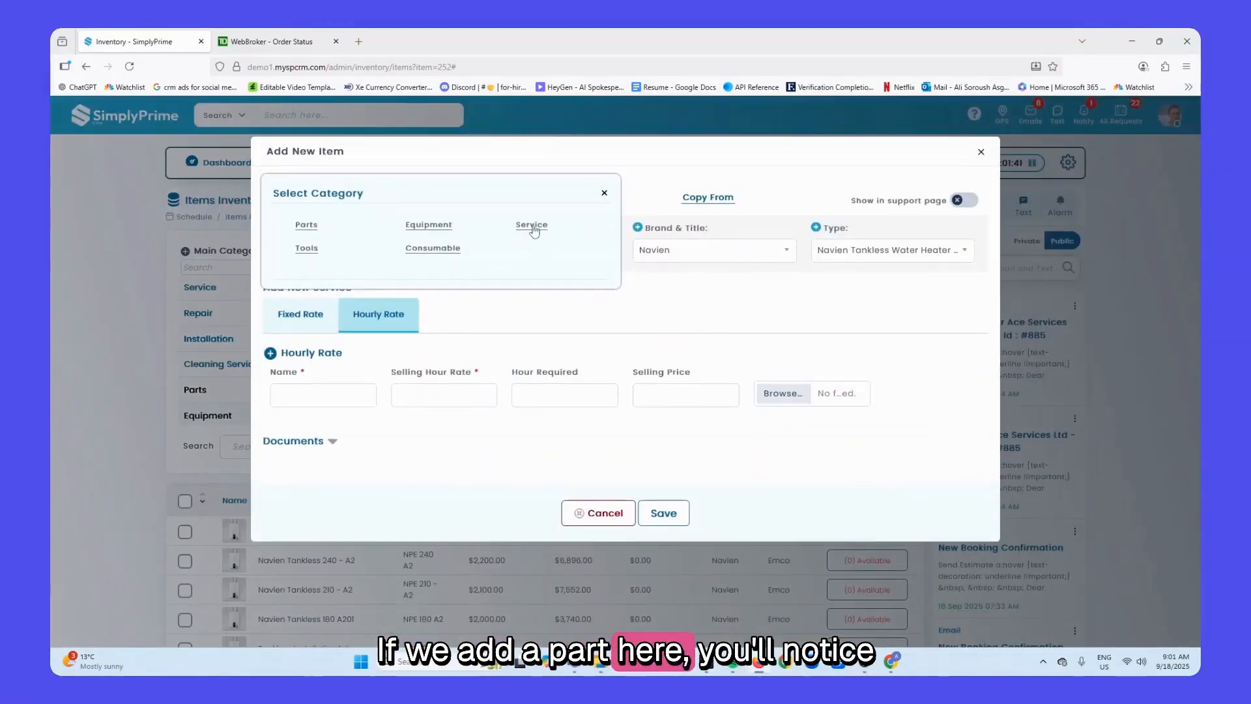
pyautogui.click(306, 225)
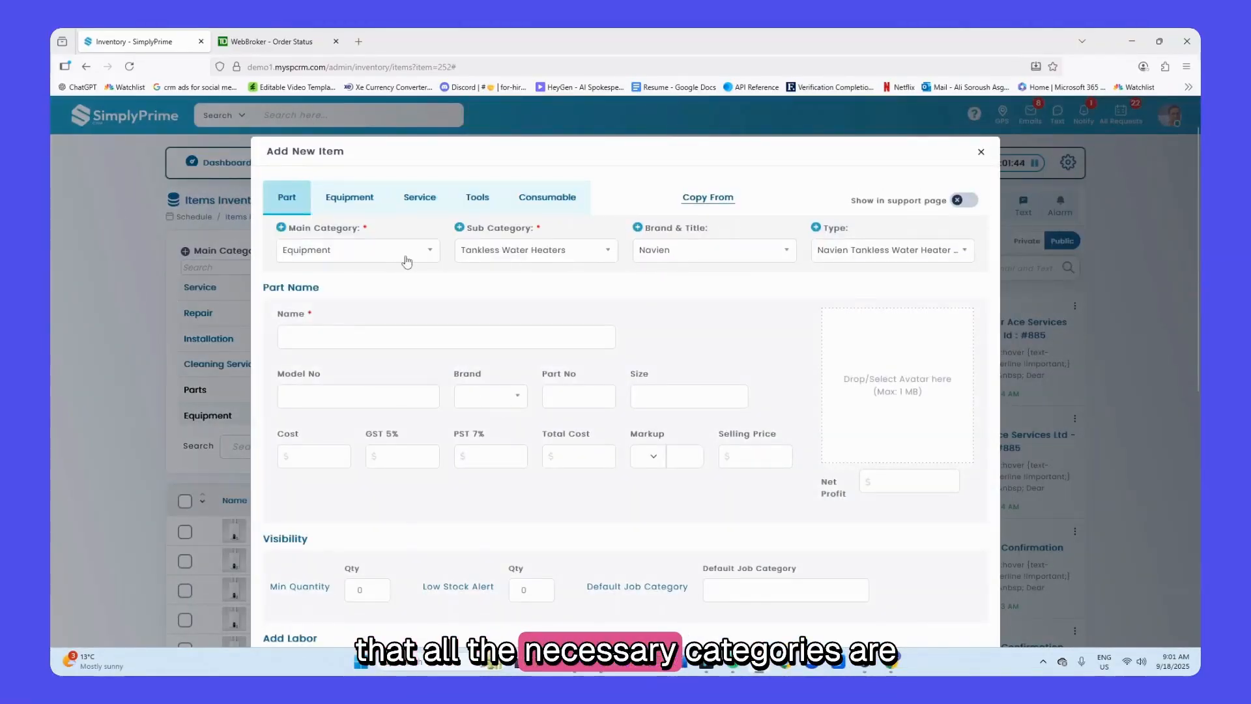
# Look over the new part form with its category fields and close it without saving
pyautogui.scroll(-3, 749, 410)
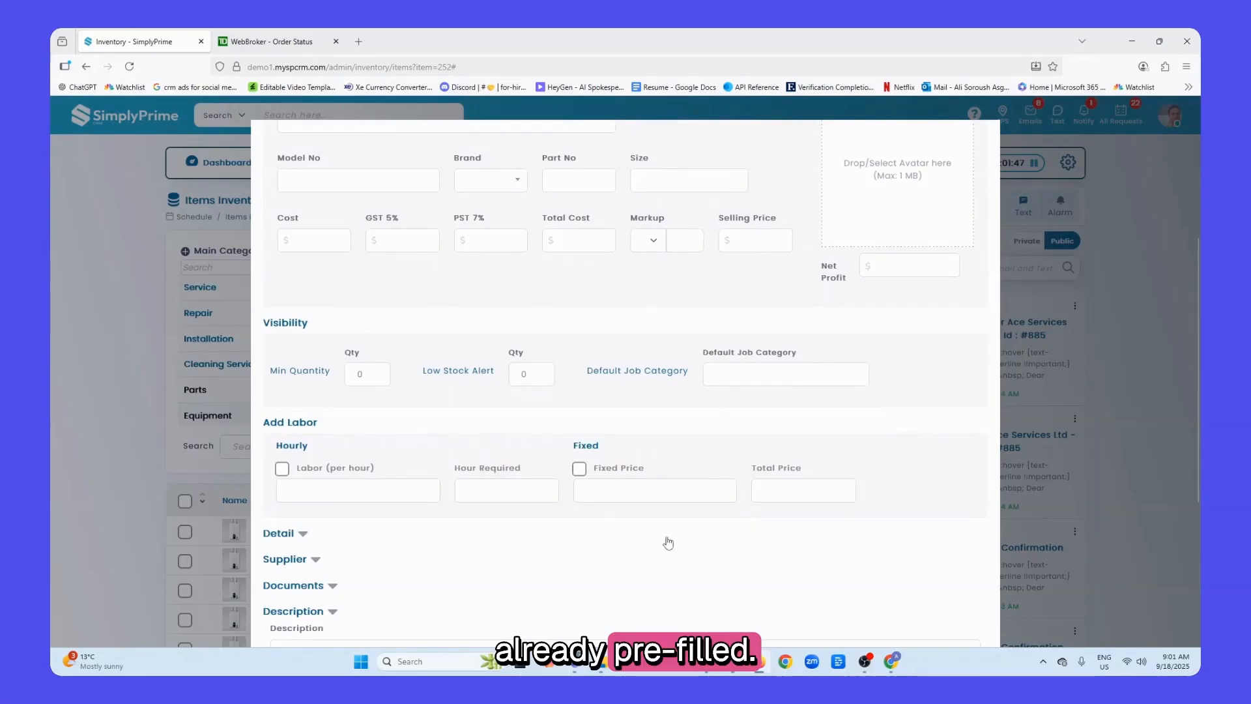
pyautogui.scroll(3, 501, 398)
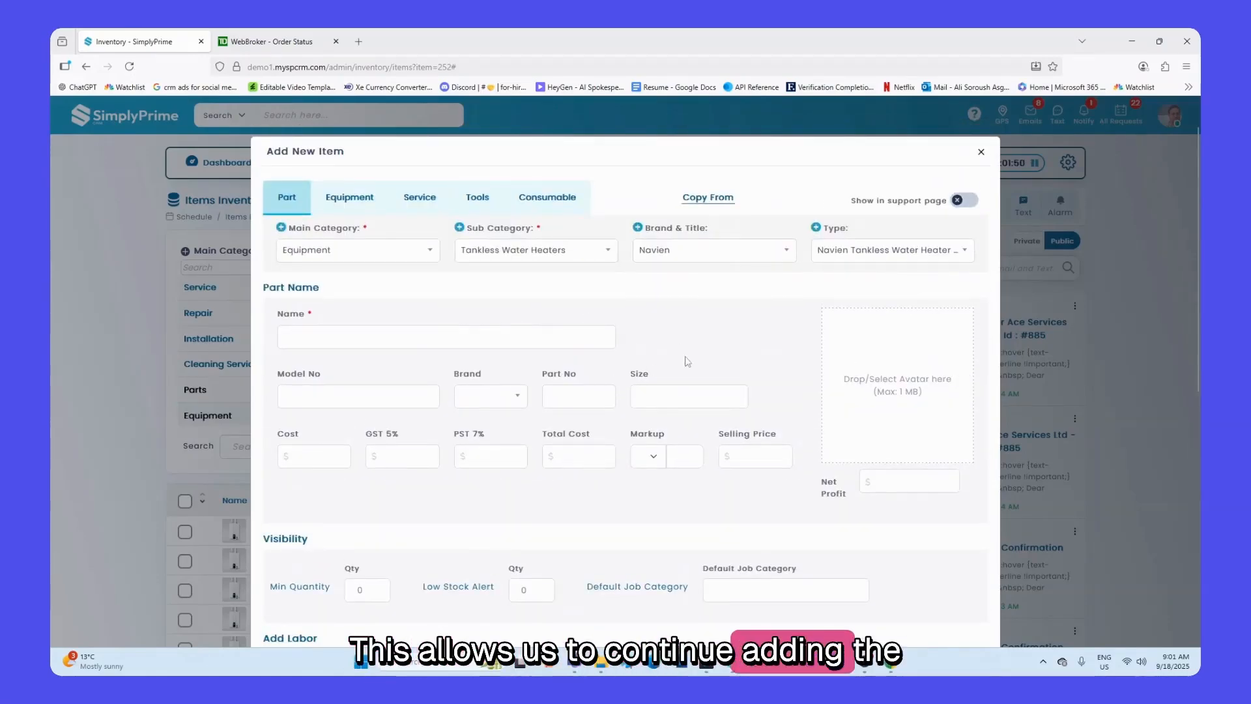
pyautogui.click(981, 152)
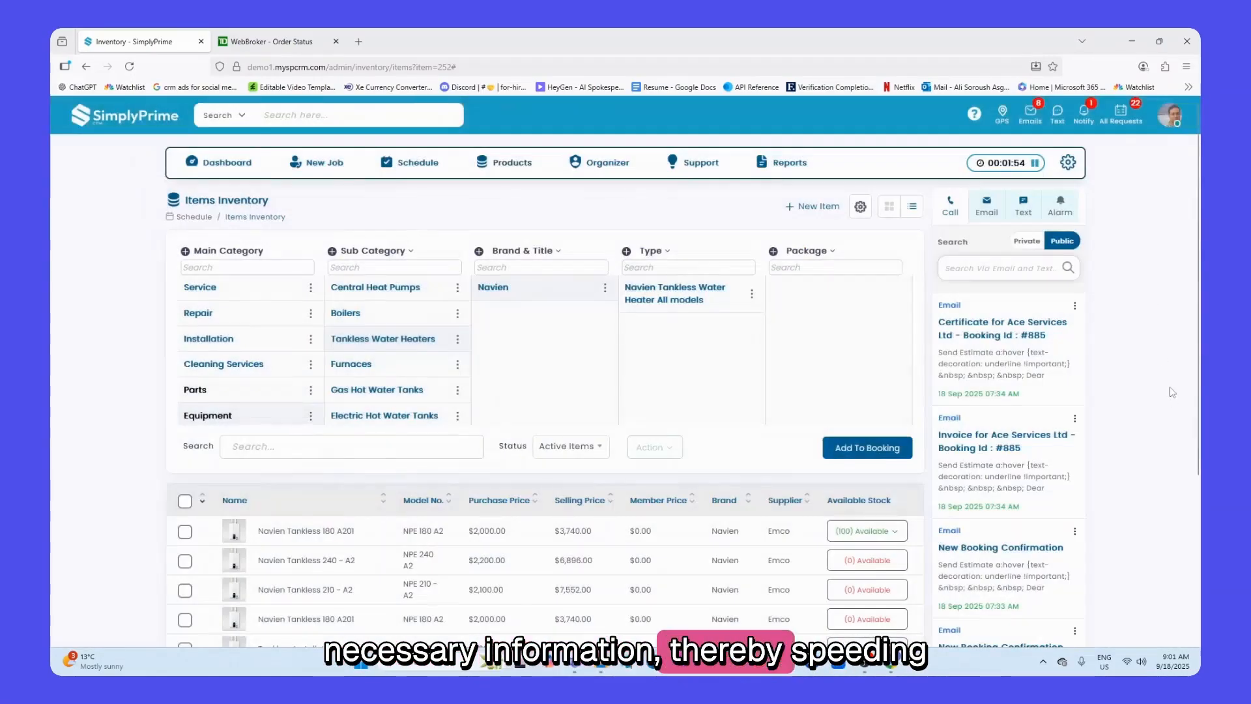